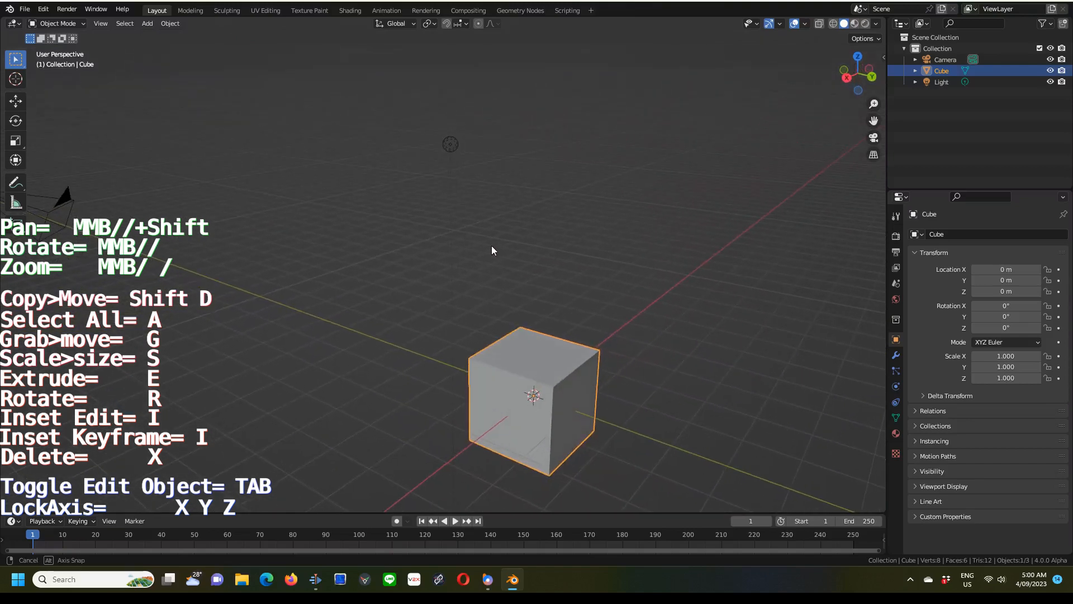
# Step: Add a blank Grease Pencil object to the scene and switch it to Draw Mode
pyautogui.keyDown('shift'); pyautogui.moveTo(529, 290); pyautogui.dragTo(559, 233, button='middle'); pyautogui.keyUp('shift')
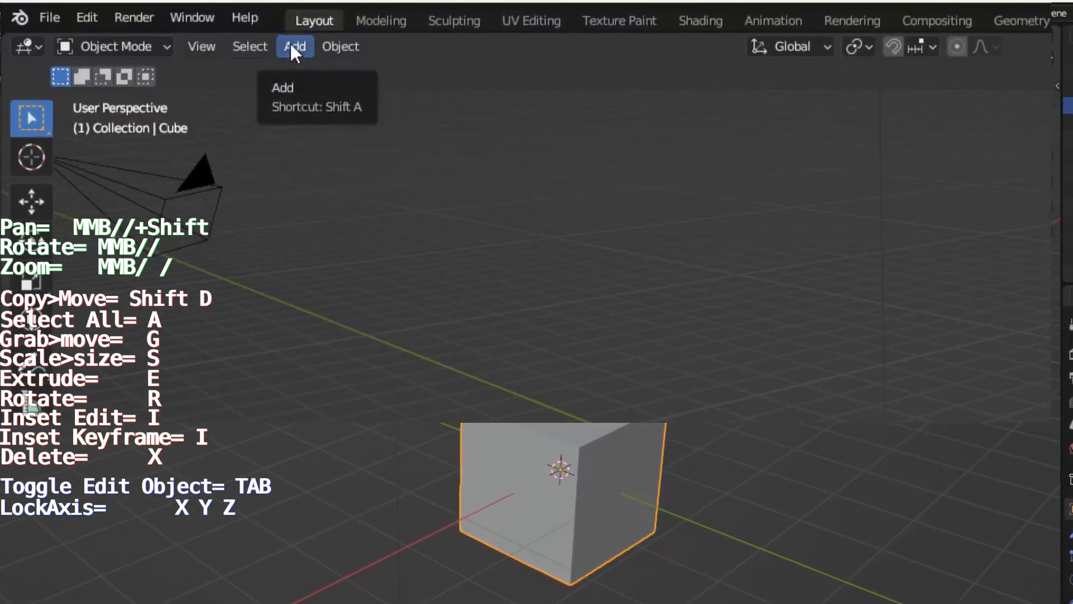
pyautogui.click(290, 44)
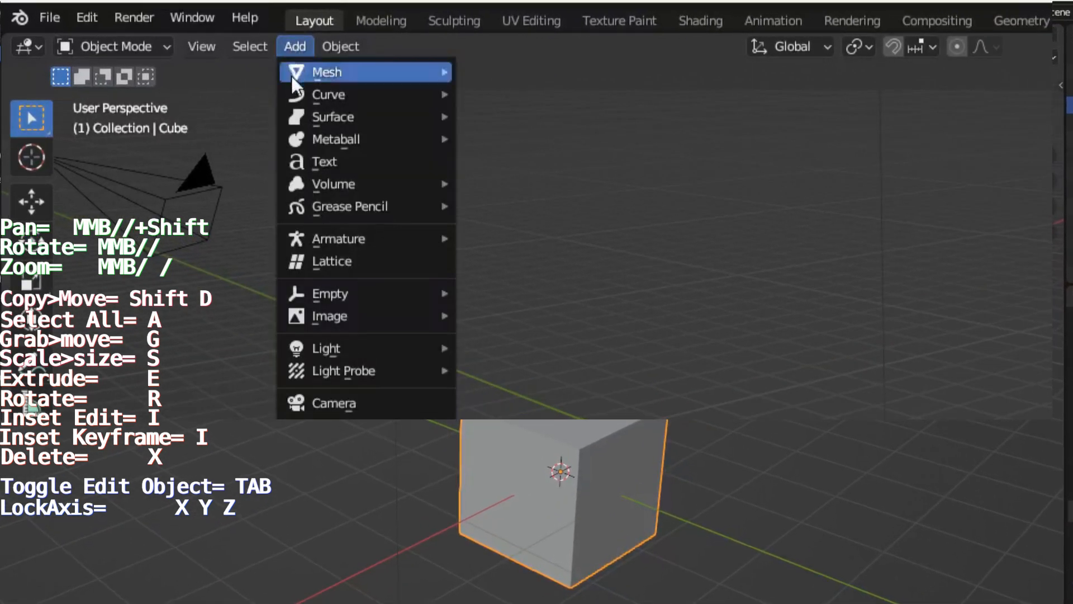
pyautogui.moveTo(329, 207)
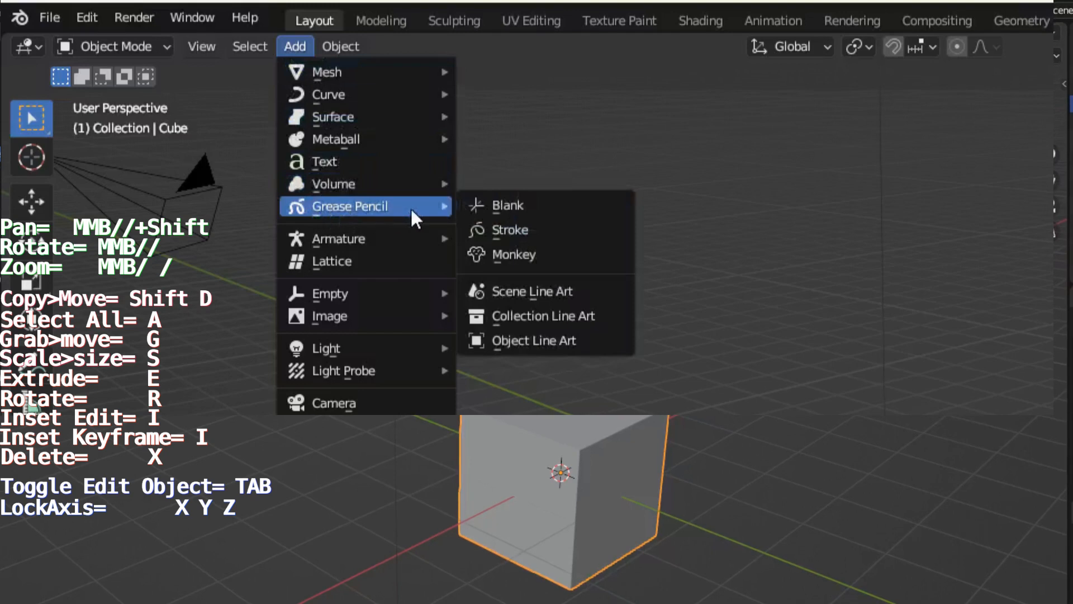
pyautogui.click(531, 208)
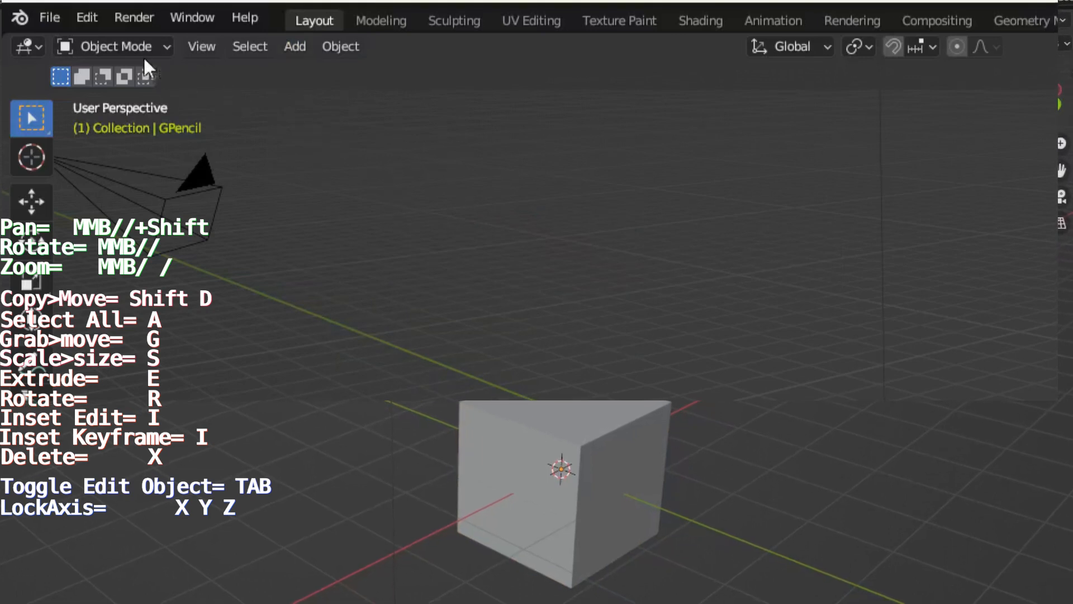
pyautogui.click(123, 46)
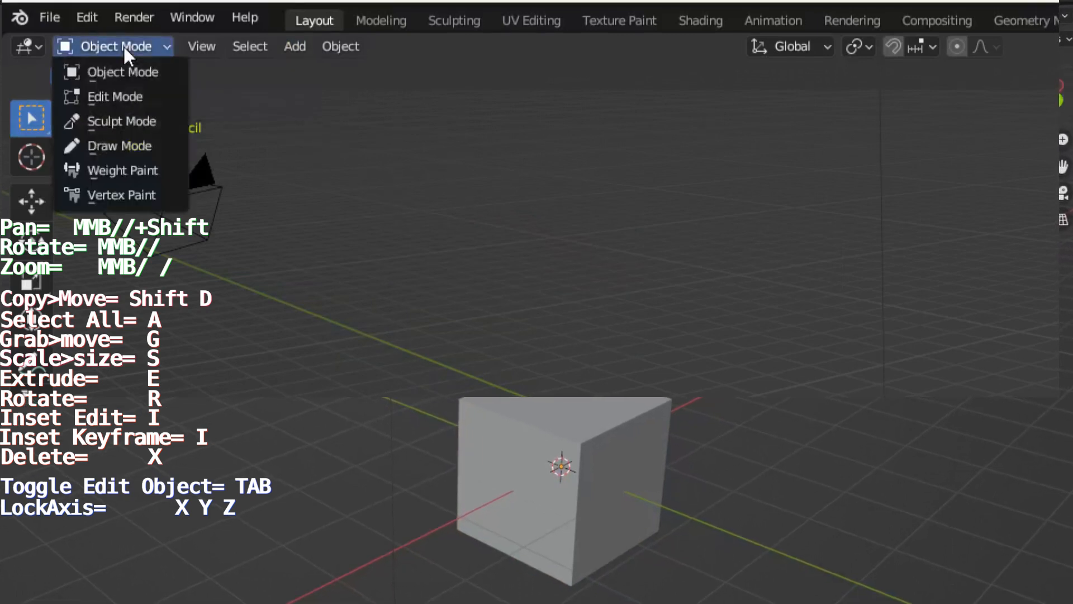
pyautogui.click(122, 145)
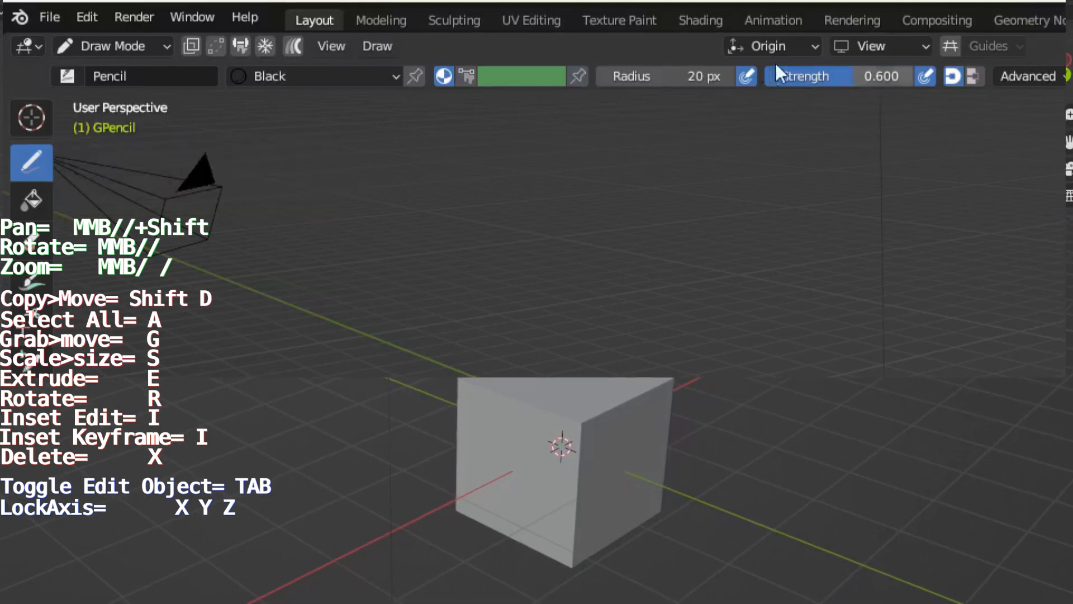
# Step: Set stroke placement to Surface with a reduced offset, and set the pencil's strength to 1.000 and increase its radius
pyautogui.click(812, 45)
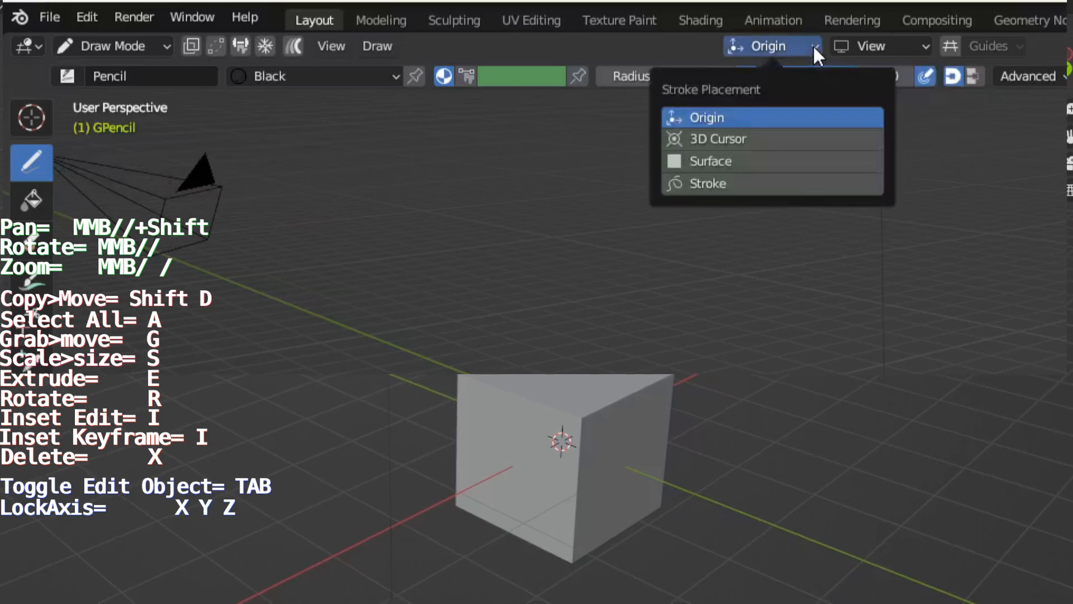
pyautogui.click(764, 161)
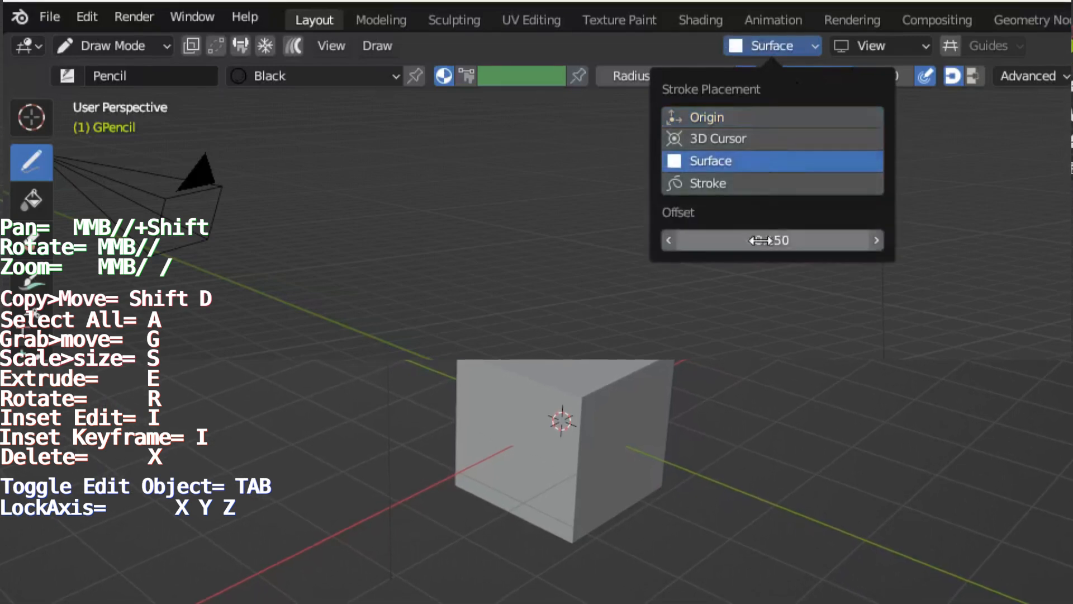
pyautogui.moveTo(777, 243); pyautogui.dragTo(598, 243)
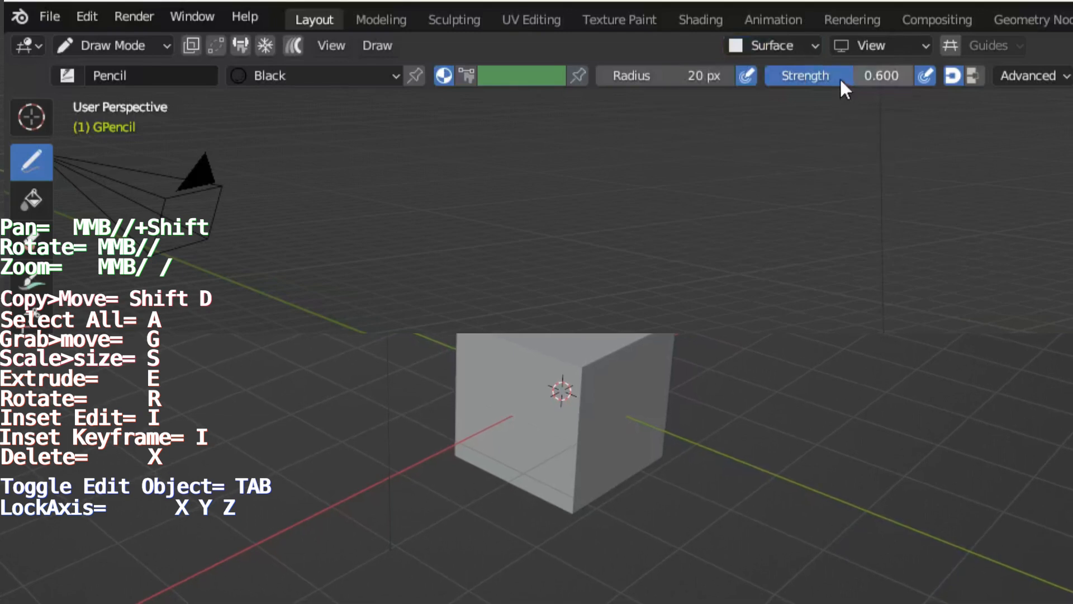
pyautogui.moveTo(839, 77); pyautogui.dragTo(922, 79)
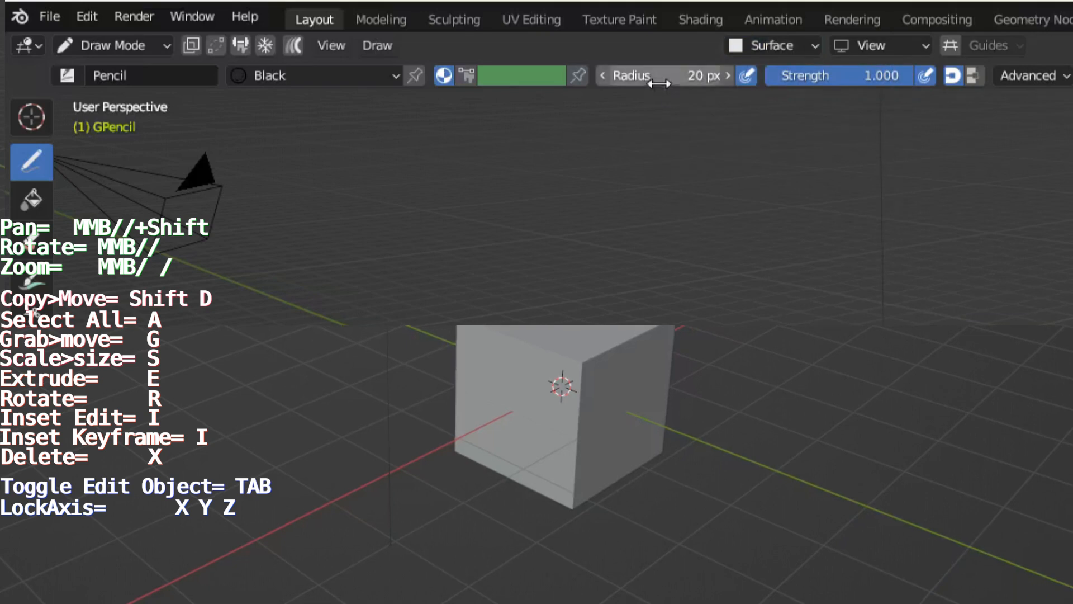
pyautogui.moveTo(643, 78); pyautogui.dragTo(686, 77)
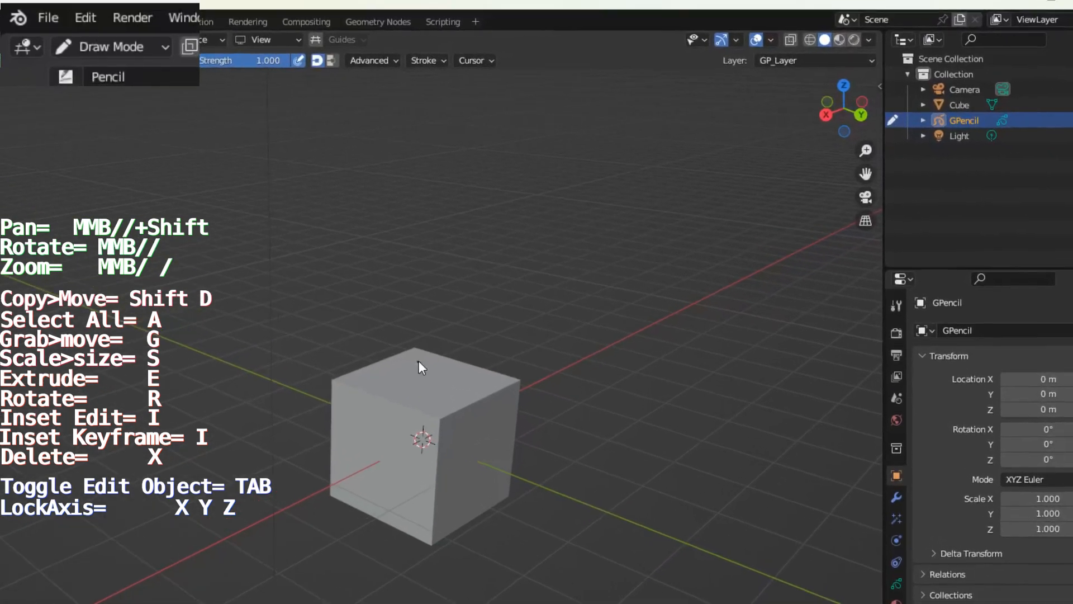
# Step: Draw a squared spiral stroke that wraps around the cube's top and two visible side faces
pyautogui.moveTo(438, 350); pyautogui.dragTo(465, 361)
pyautogui.moveTo(410, 394); pyautogui.dragTo(429, 403)
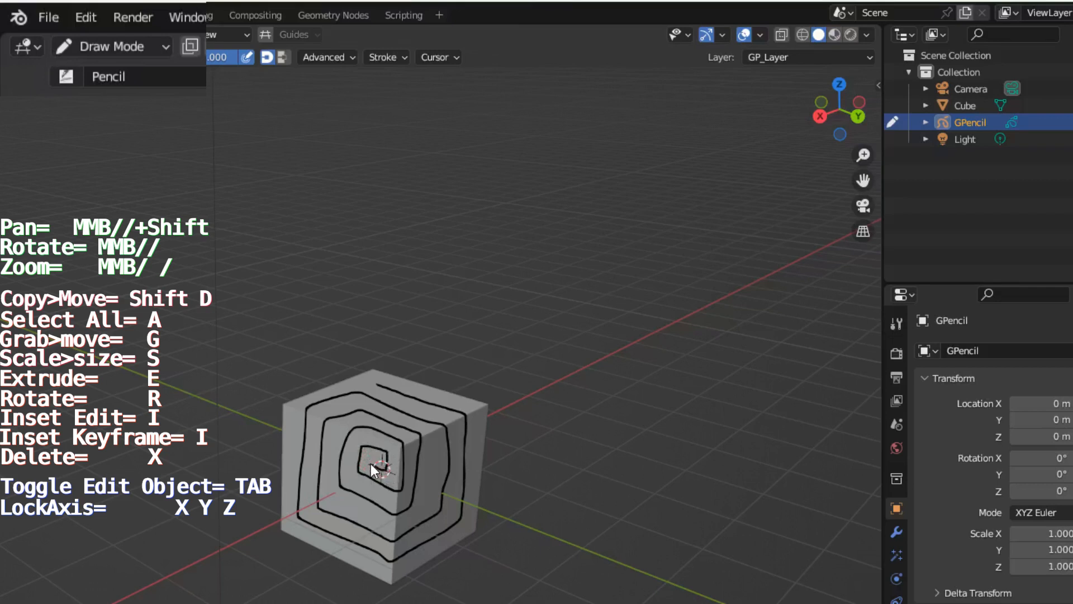
pyautogui.moveTo(371, 457); pyautogui.dragTo(371, 457)
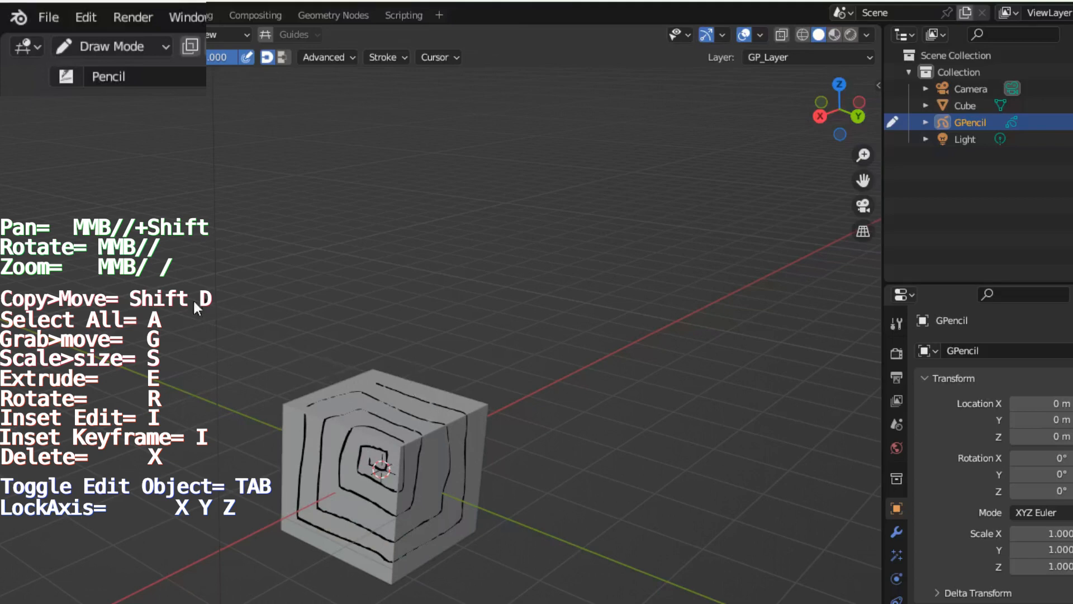
# Step: In Edit Mode, smooth all points of the spiral stroke and expand the Smooth Stroke settings
pyautogui.moveTo(263, 318)
pyautogui.mouseDown(button='middle')
pyautogui.moveTo(116, 321)
pyautogui.moveTo(179, 357)
pyautogui.moveTo(272, 307)
pyautogui.moveTo(248, 317)
pyautogui.mouseUp(button='middle')
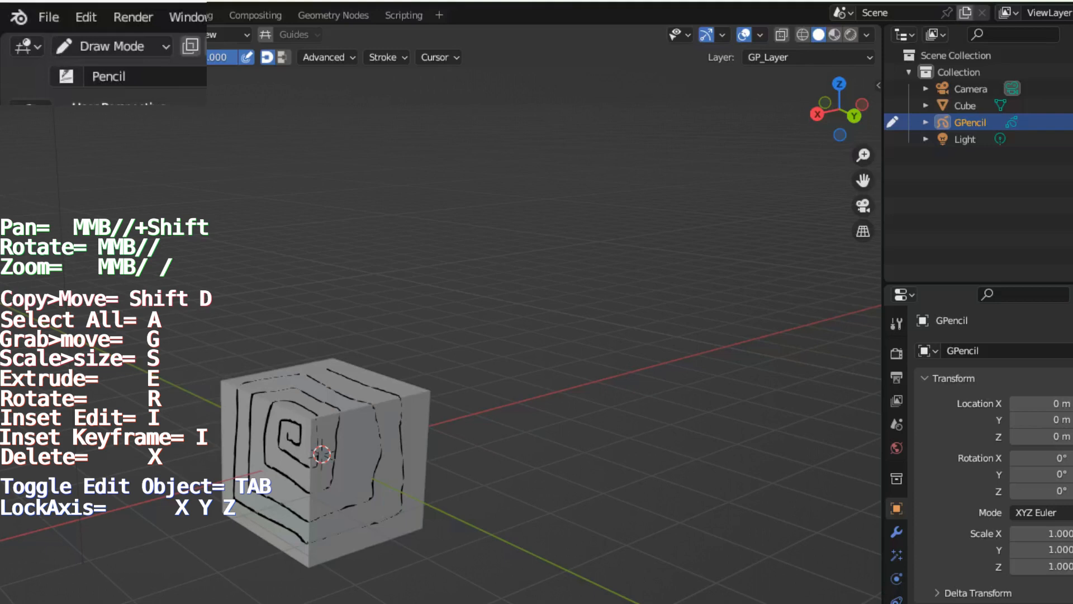
pyautogui.click(131, 46)
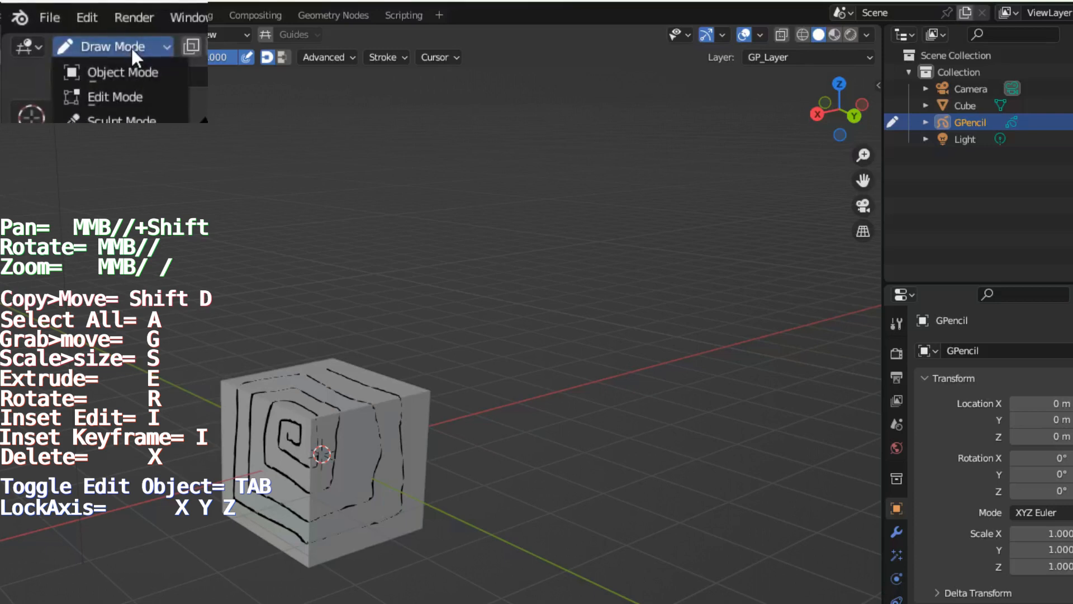
pyautogui.click(122, 96)
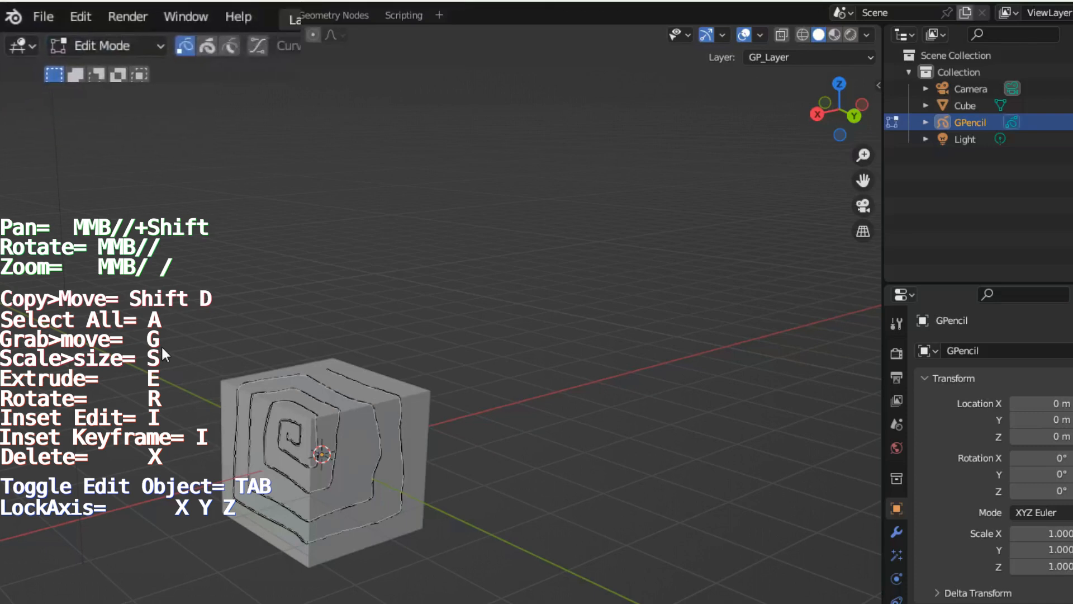
pyautogui.press('a')
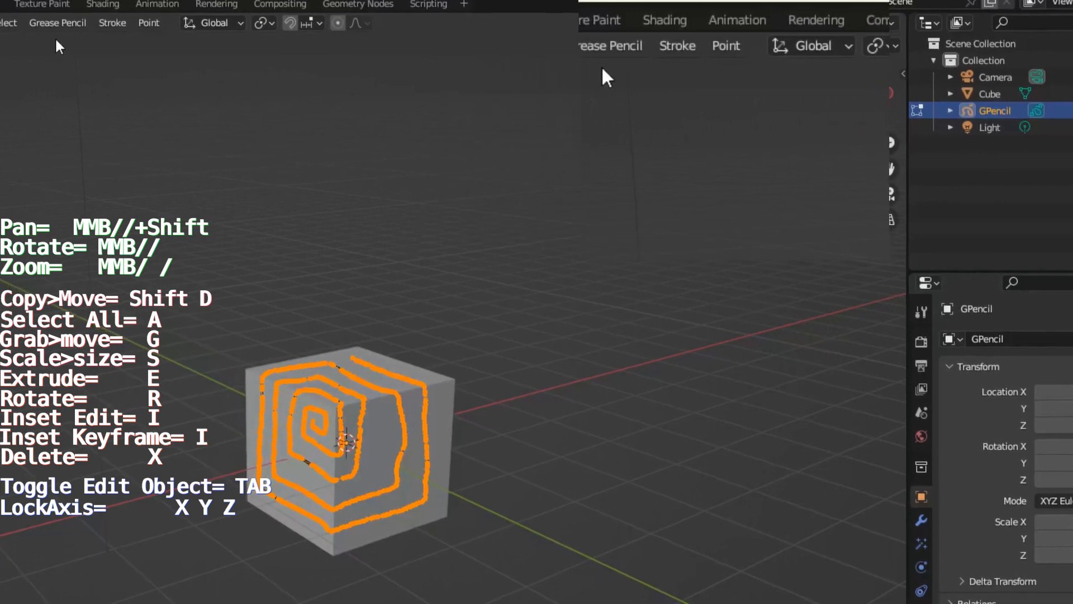
pyautogui.click(720, 45)
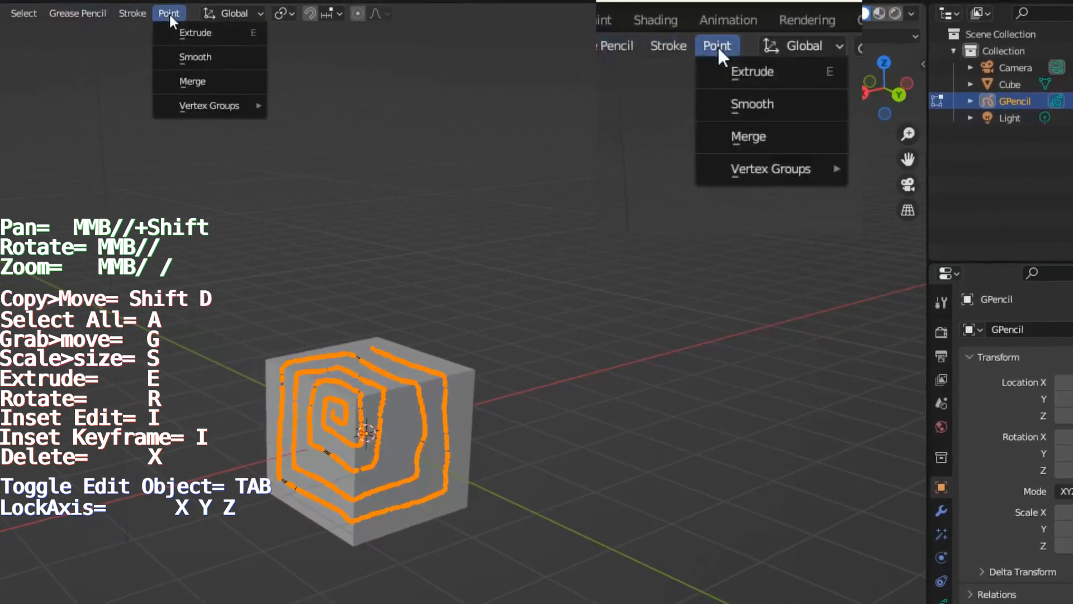
pyautogui.click(208, 48)
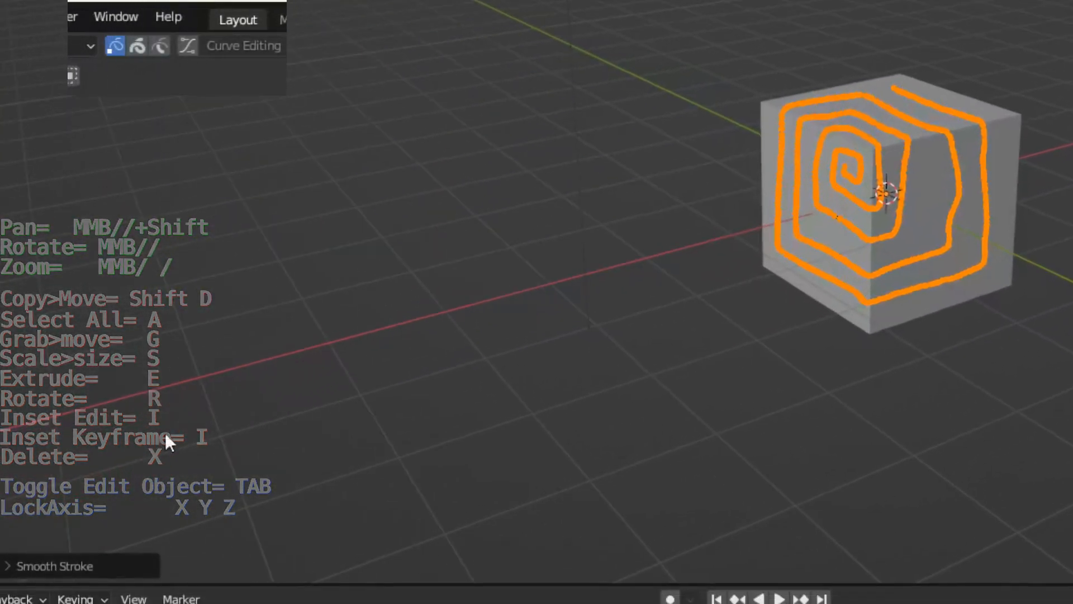
pyautogui.click(53, 566)
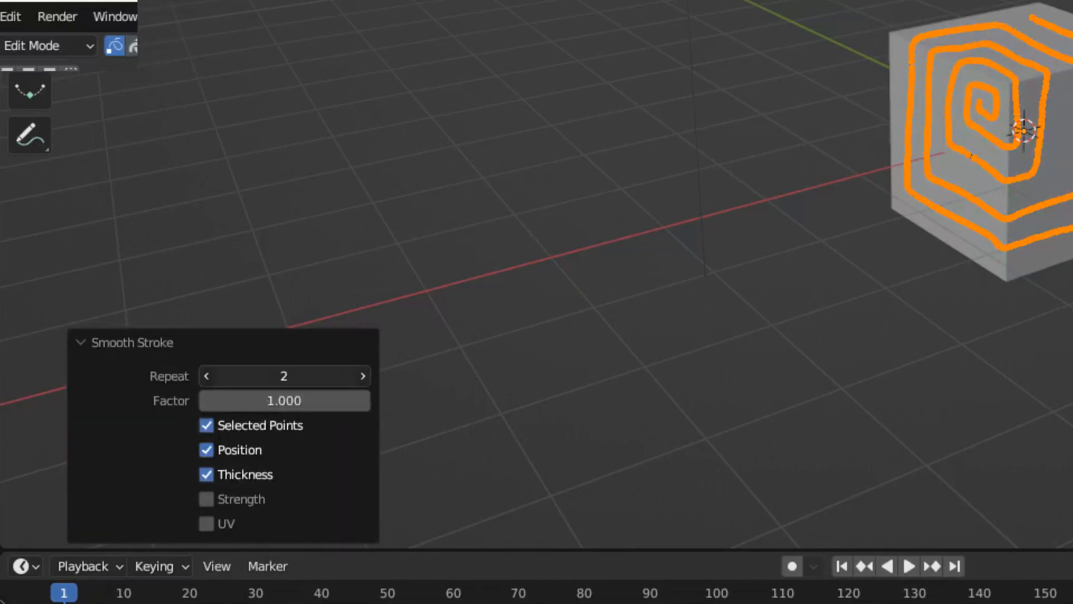
# Step: Try smoothing the spiral stroke with a repeat of 18 and a factor of 1.000
pyautogui.moveTo(283, 375)
pyautogui.mouseDown()
pyautogui.moveTo(353, 376)
pyautogui.moveTo(258, 376)
pyautogui.moveTo(340, 375)
pyautogui.moveTo(261, 376)
pyautogui.moveTo(278, 376)
pyautogui.mouseUp()
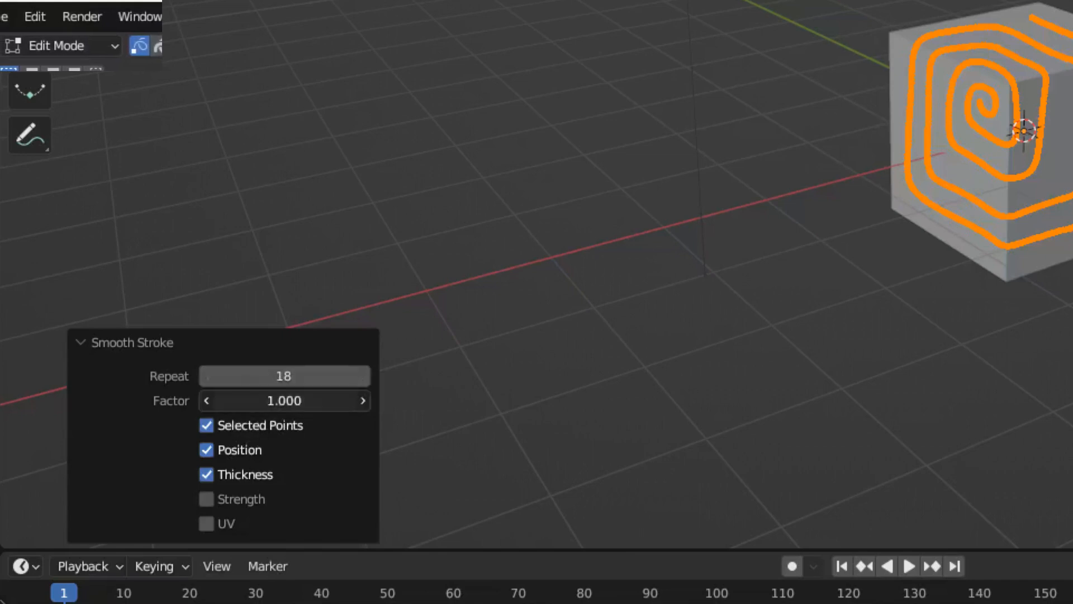
pyautogui.moveTo(284, 400)
pyautogui.mouseDown()
pyautogui.moveTo(240, 400)
pyautogui.moveTo(285, 401)
pyautogui.mouseUp()
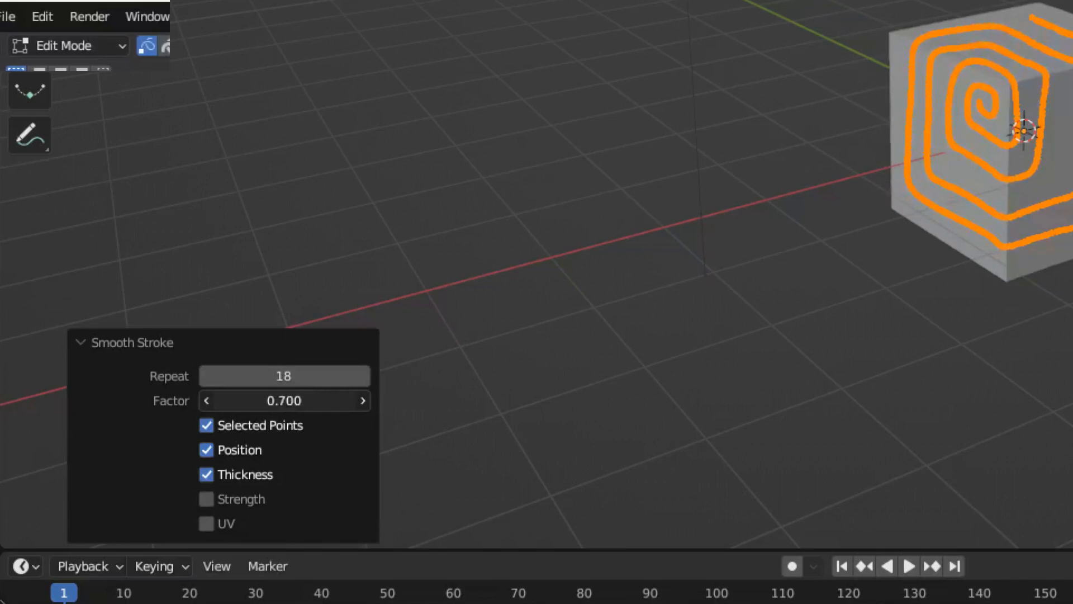
pyautogui.click(257, 401)
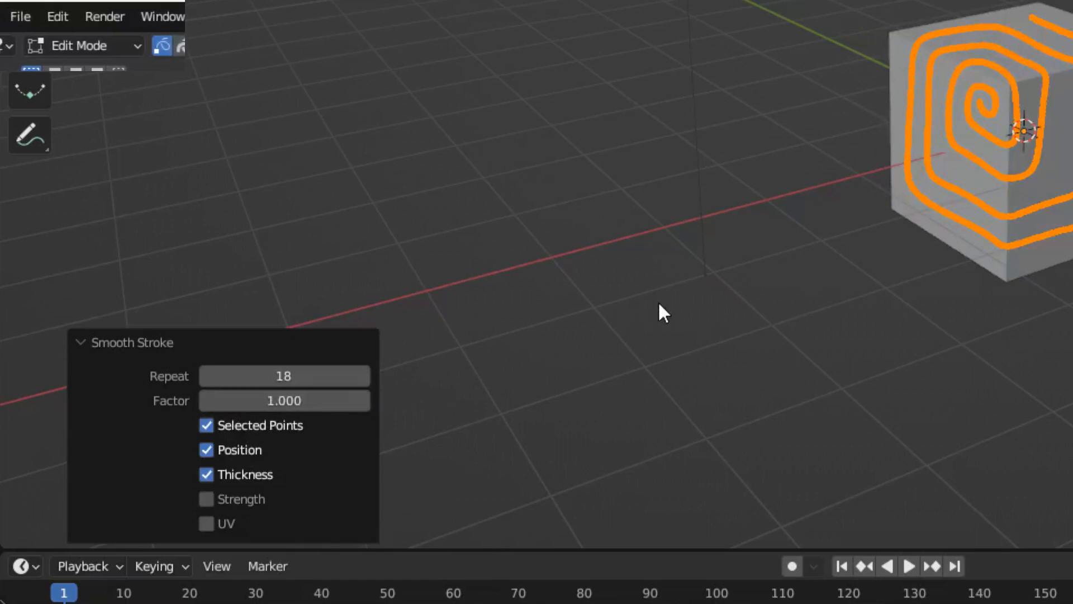
# Step: Set the Smooth Stroke repeat to 1 and the factor to 0.010
pyautogui.scroll(3, 976, 173)
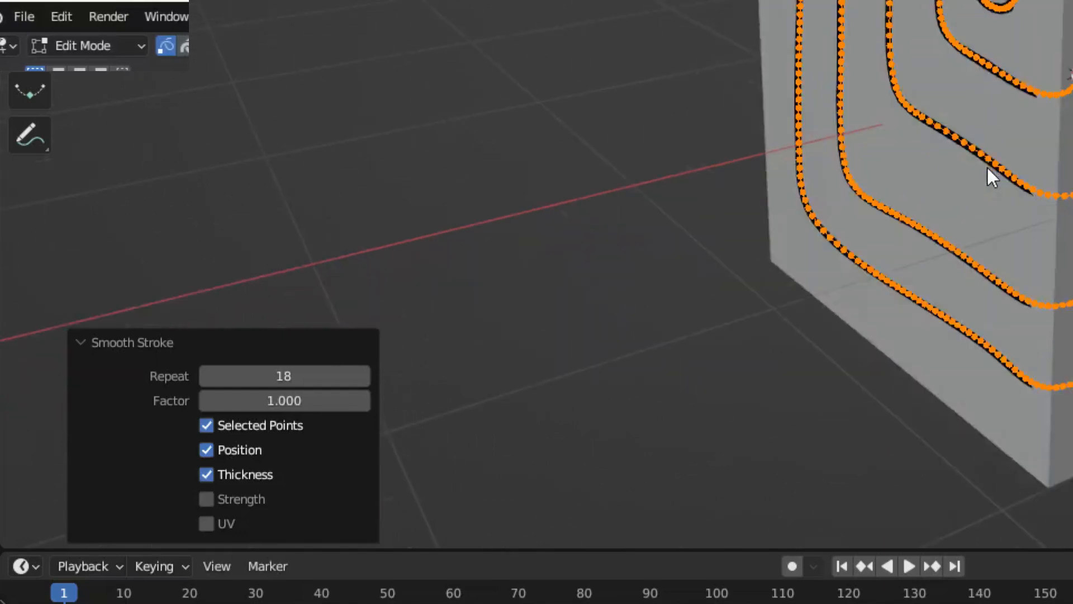
pyautogui.scroll(2, 987, 168)
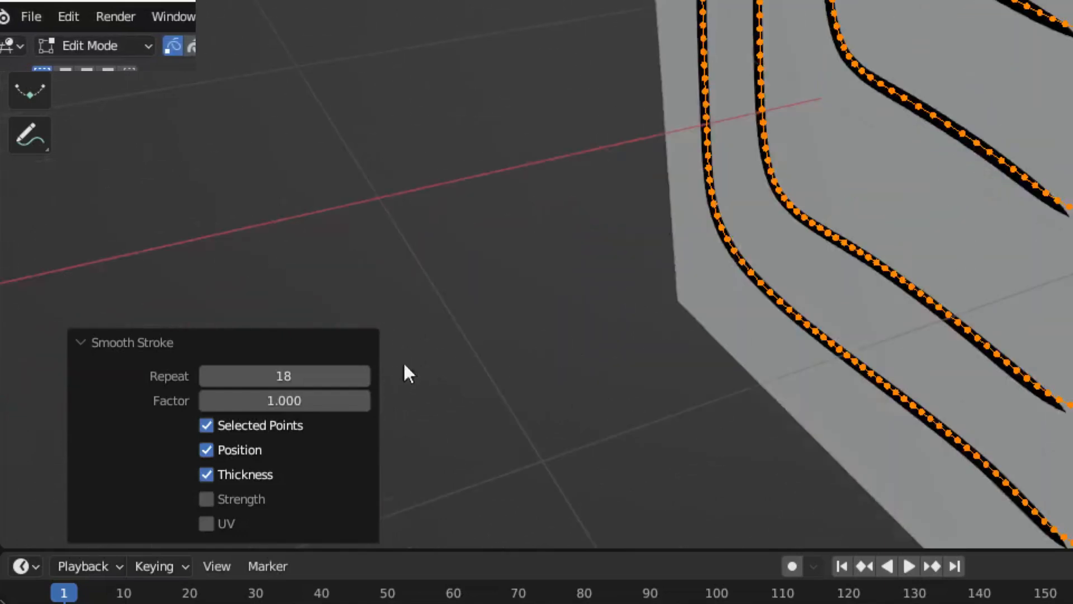
pyautogui.moveTo(307, 376); pyautogui.dragTo(263, 376)
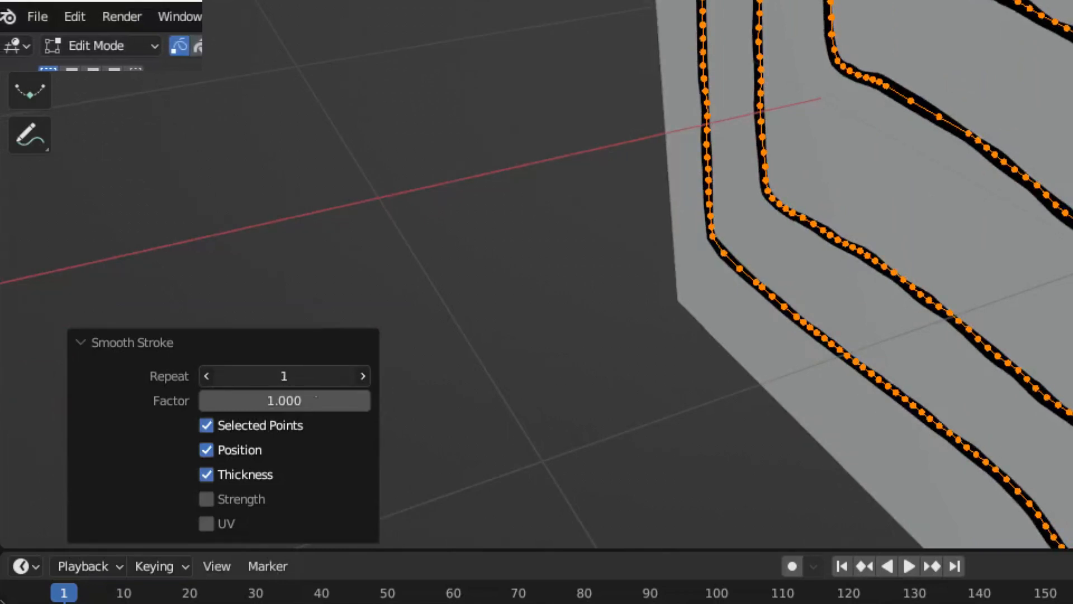
pyautogui.moveTo(304, 401); pyautogui.dragTo(246, 400)
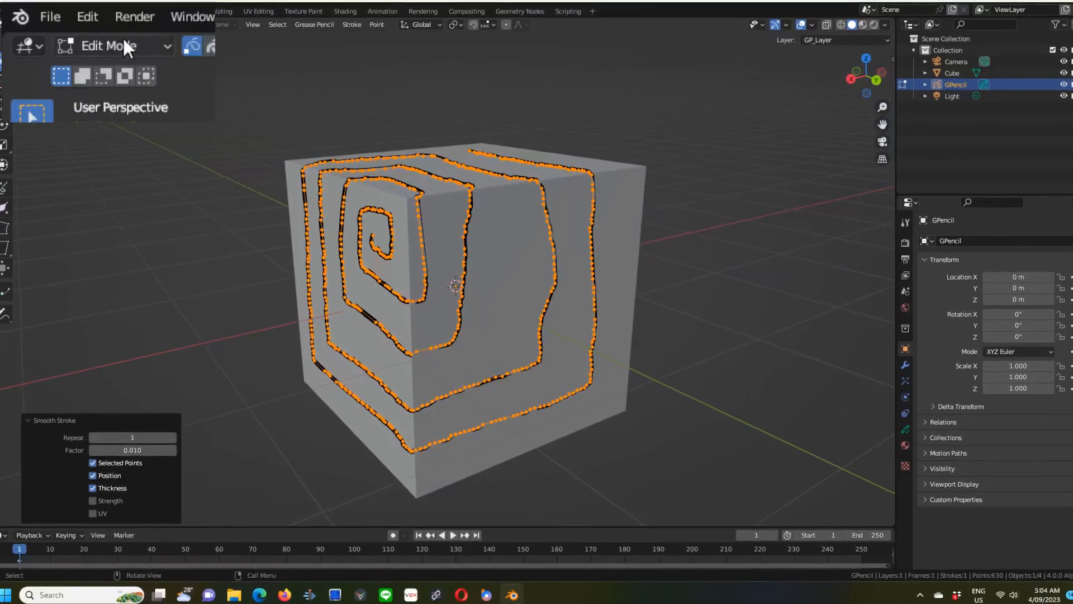
# Step: Return to Object Mode and convert the Grease Pencil stroke to a Bezier curve
pyautogui.click(123, 40)
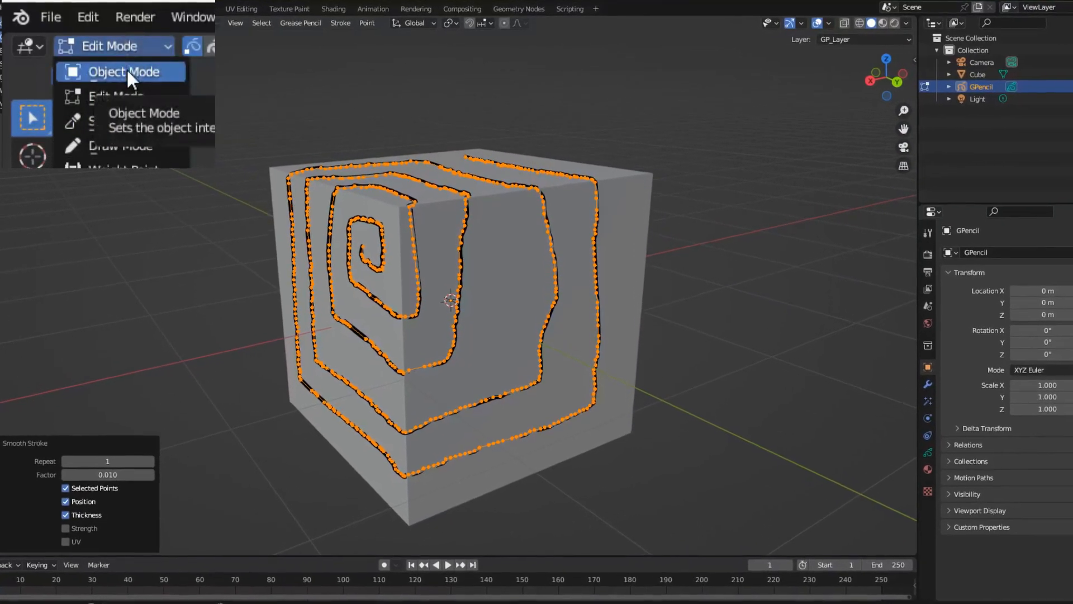
pyautogui.click(126, 71)
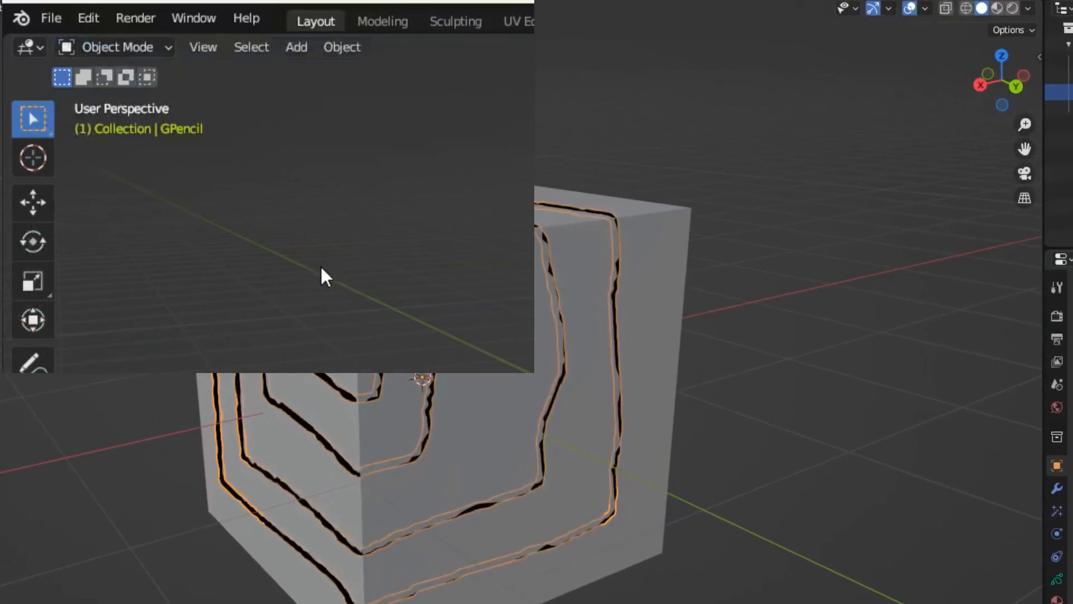
pyautogui.rightClick(320, 264)
pyautogui.moveTo(320, 265)
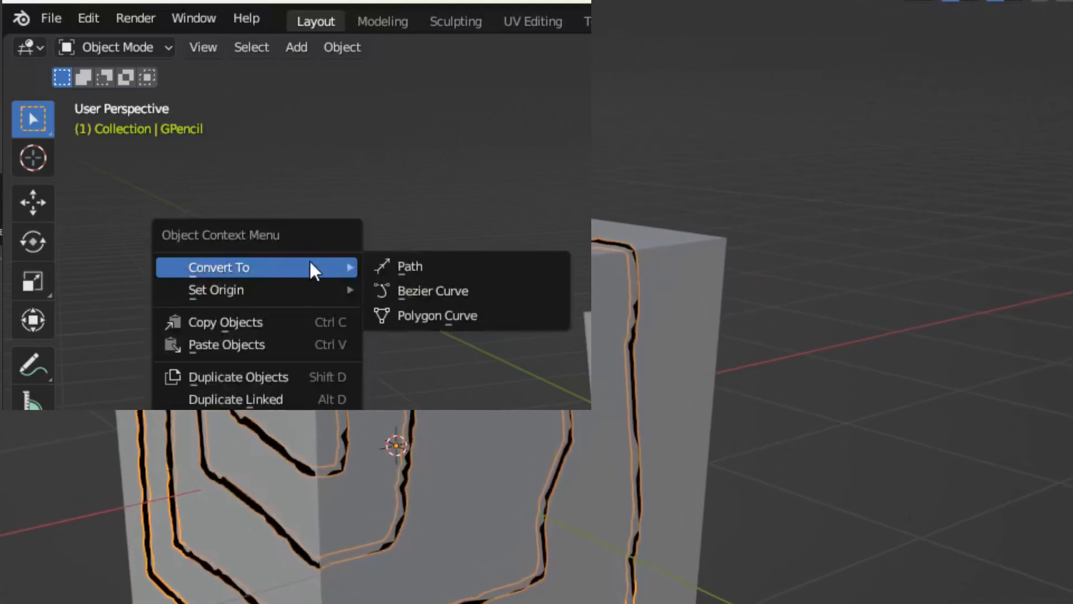
pyautogui.click(424, 290)
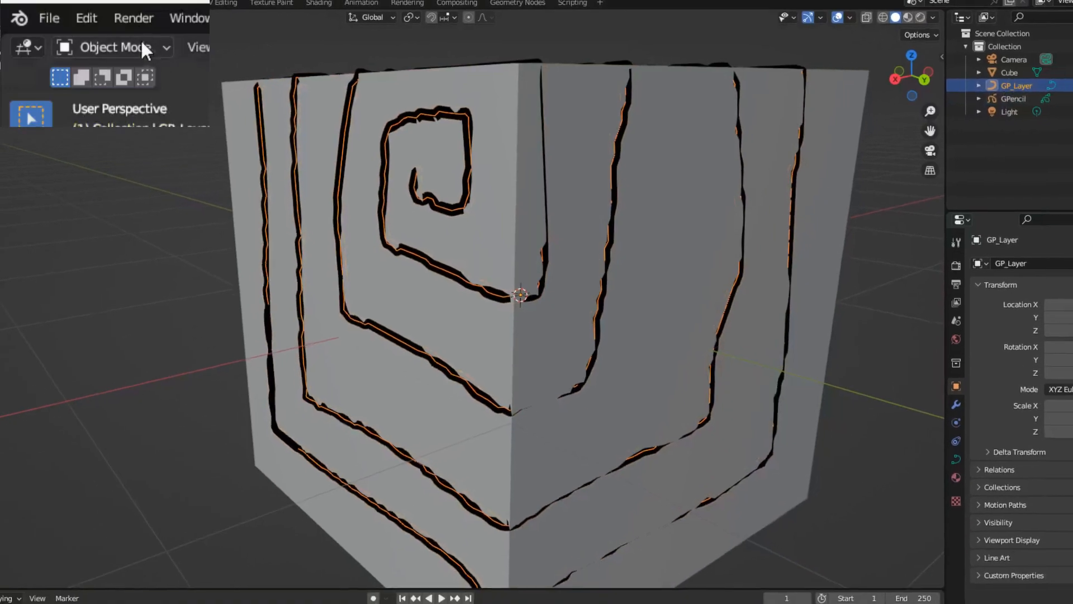
# Step: Switch the converted GP_Layer curve to Edit Mode and smooth its control points
pyautogui.click(143, 47)
pyautogui.click(121, 96)
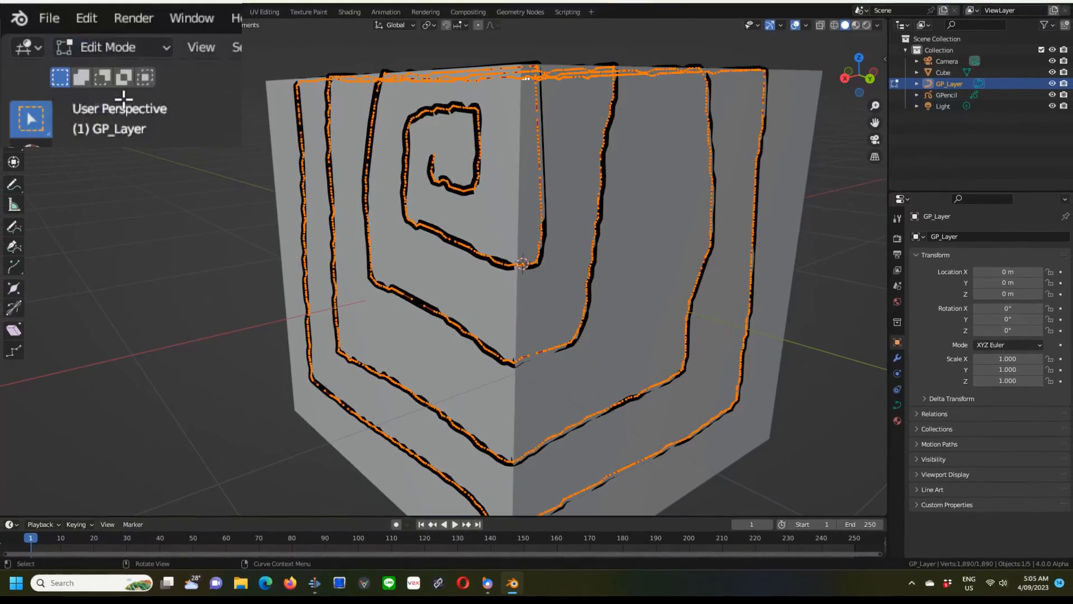
pyautogui.moveTo(527, 78)
pyautogui.mouseDown(button='middle')
pyautogui.moveTo(494, 119)
pyautogui.moveTo(494, 104)
pyautogui.mouseUp(button='middle')
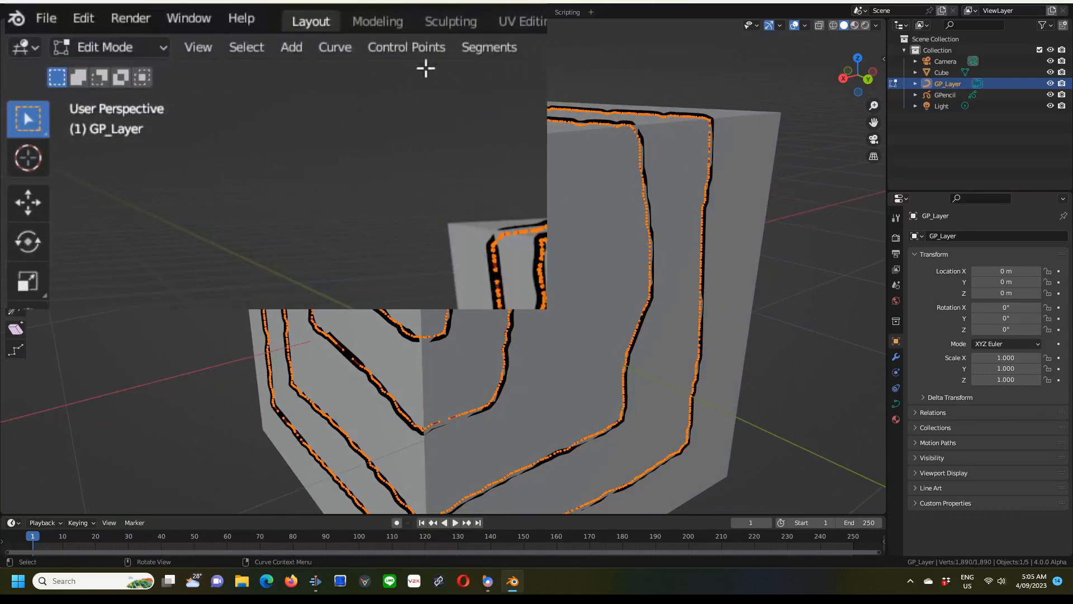
pyautogui.click(408, 46)
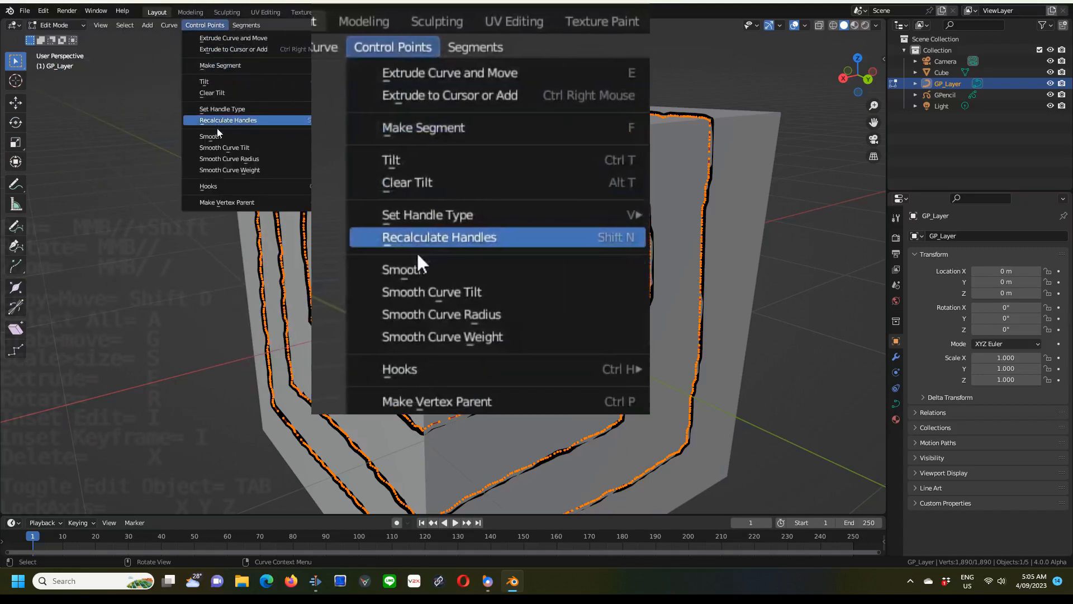
pyautogui.click(221, 139)
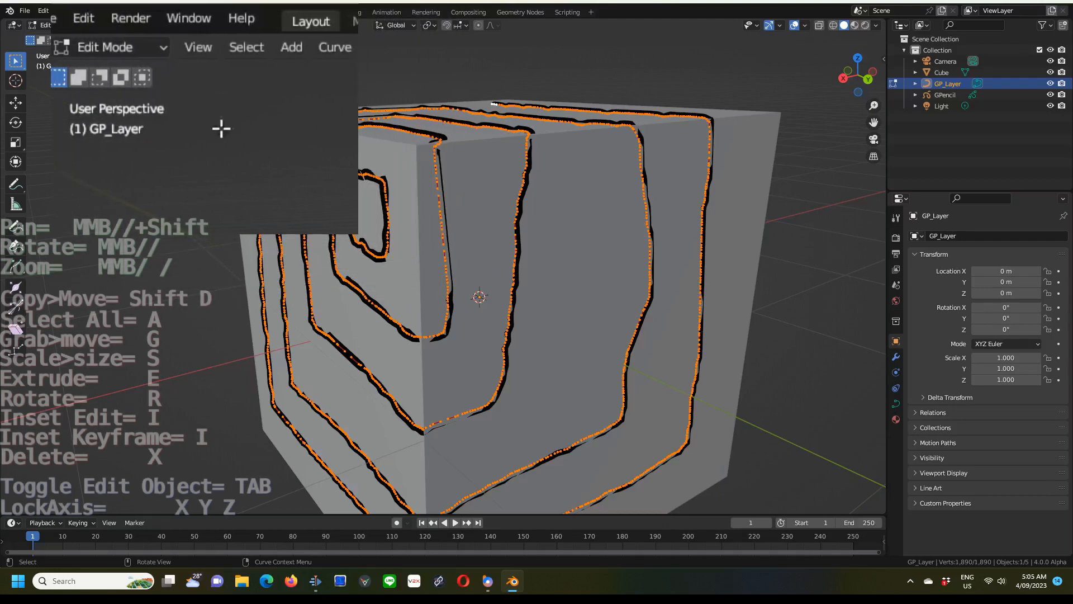
# Step: Repeat the smoothing of the curve's control points and decimate the curve to a ratio of 0.188
pyautogui.click(85, 19)
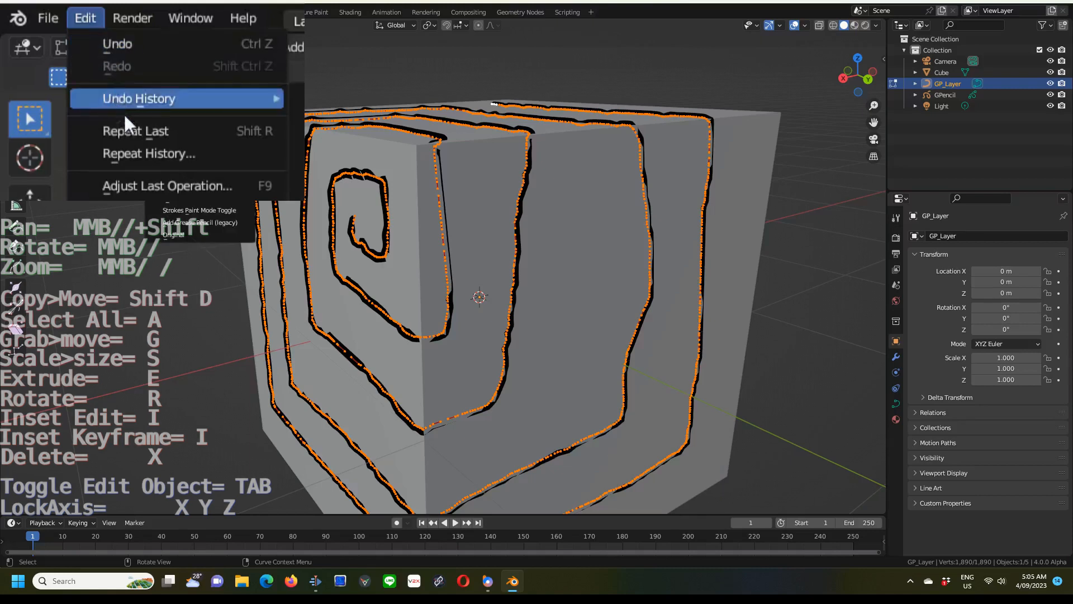
pyautogui.click(206, 131)
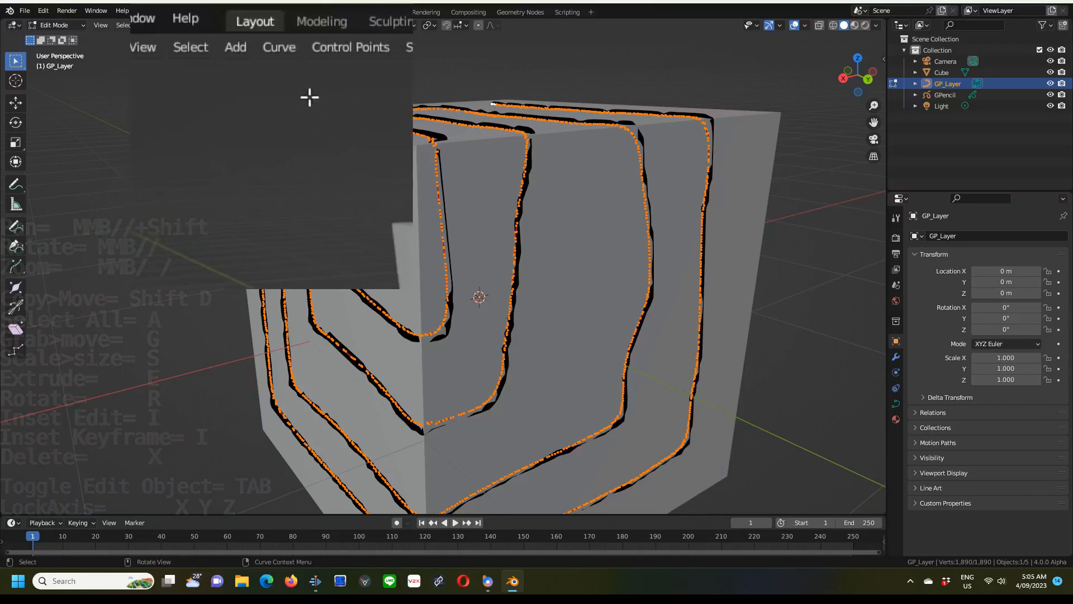
pyautogui.click(167, 25)
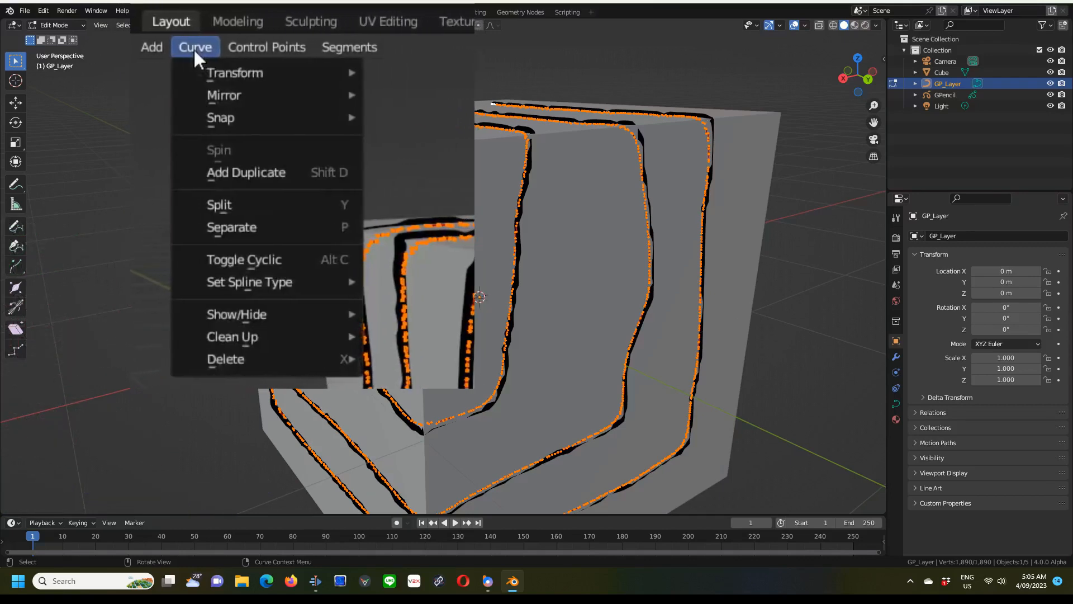
pyautogui.moveTo(160, 337)
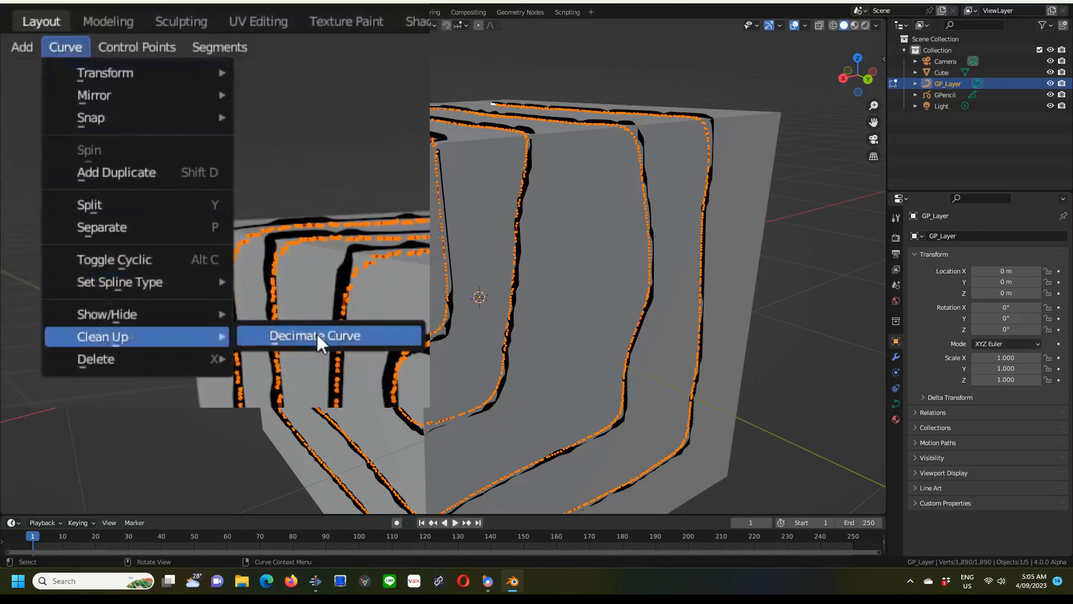
pyautogui.click(317, 334)
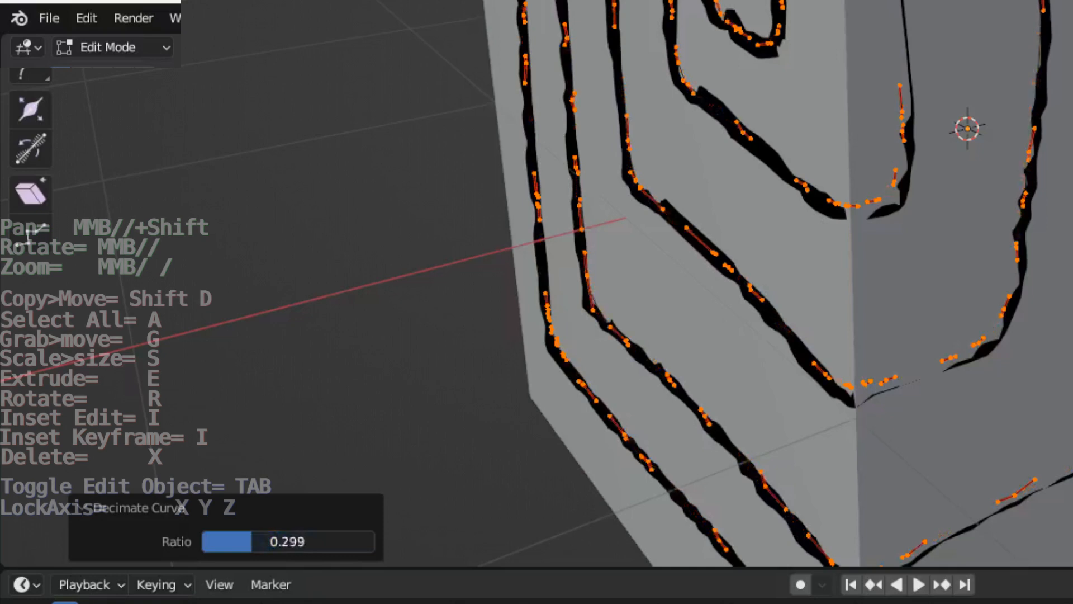
pyautogui.moveTo(230, 542); pyautogui.dragTo(225, 542)
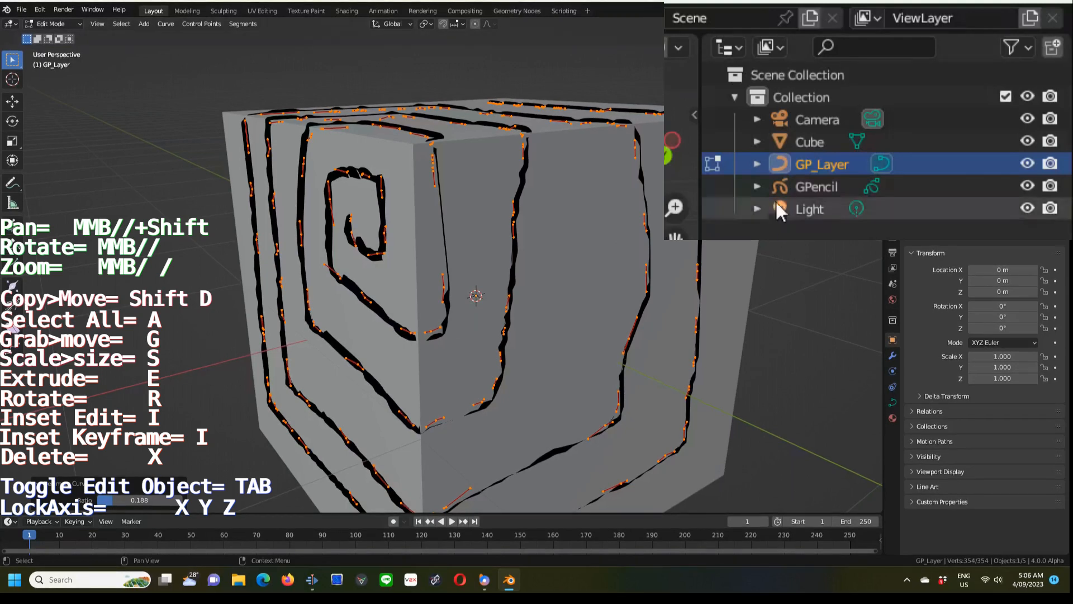
# Step: Hide the GPencil object and give GP_Layer a round bevel with depth 0.02 m, resolution 13 and filled caps
pyautogui.click(1028, 186)
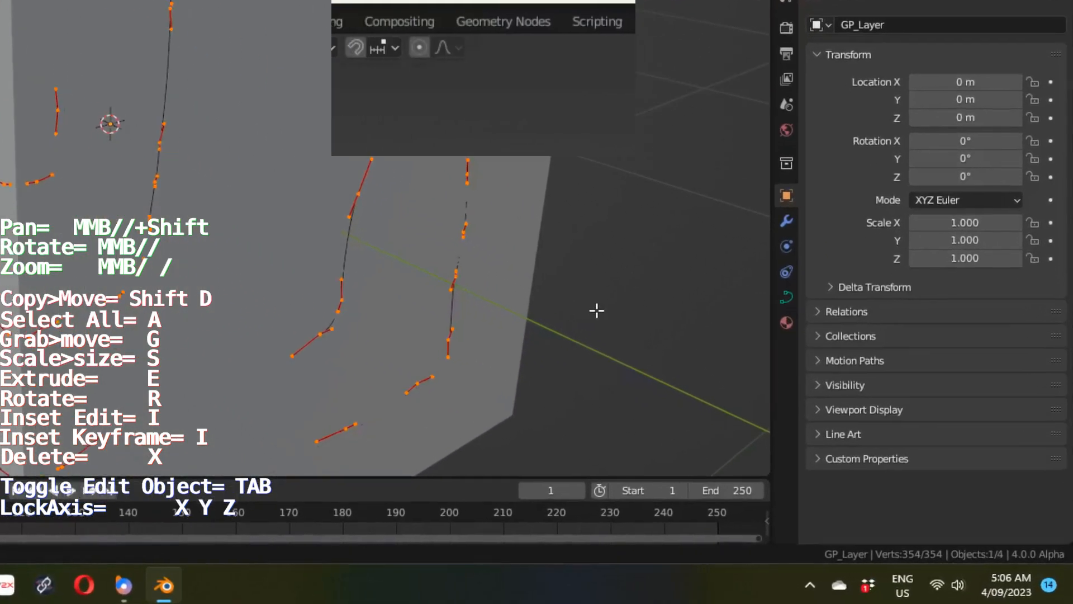
pyautogui.click(787, 297)
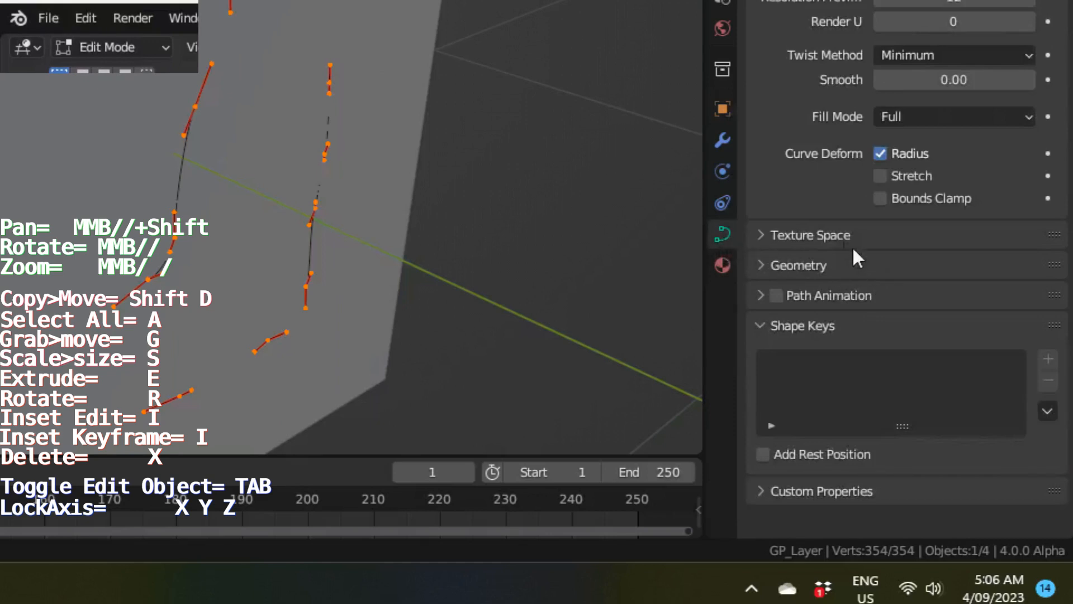
pyautogui.click(760, 264)
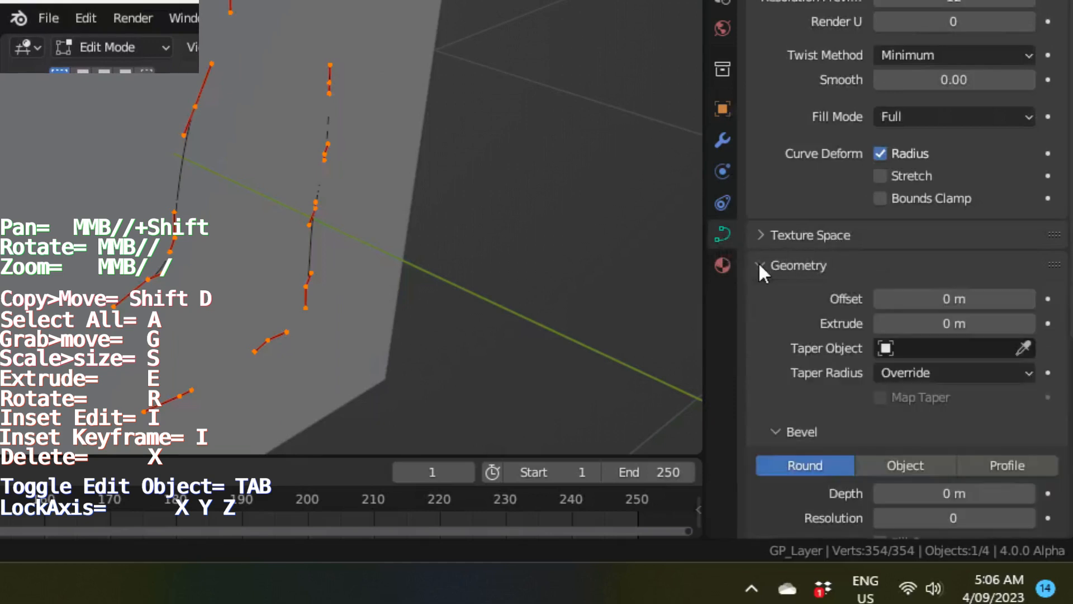
pyautogui.scroll(-2, 800, 267)
pyautogui.scroll(-8, 800, 257)
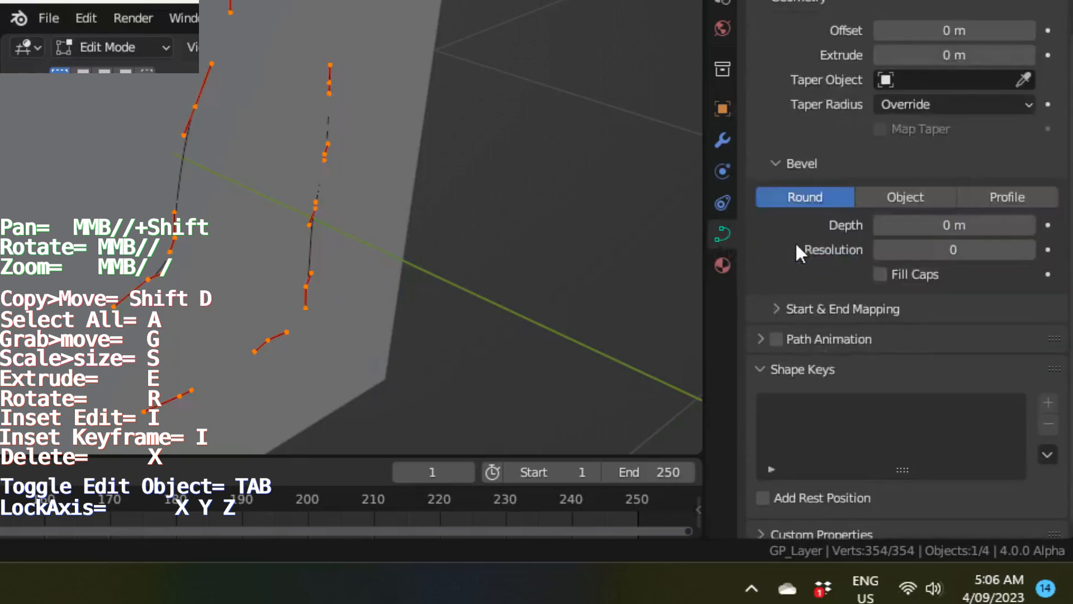
pyautogui.click(1029, 213)
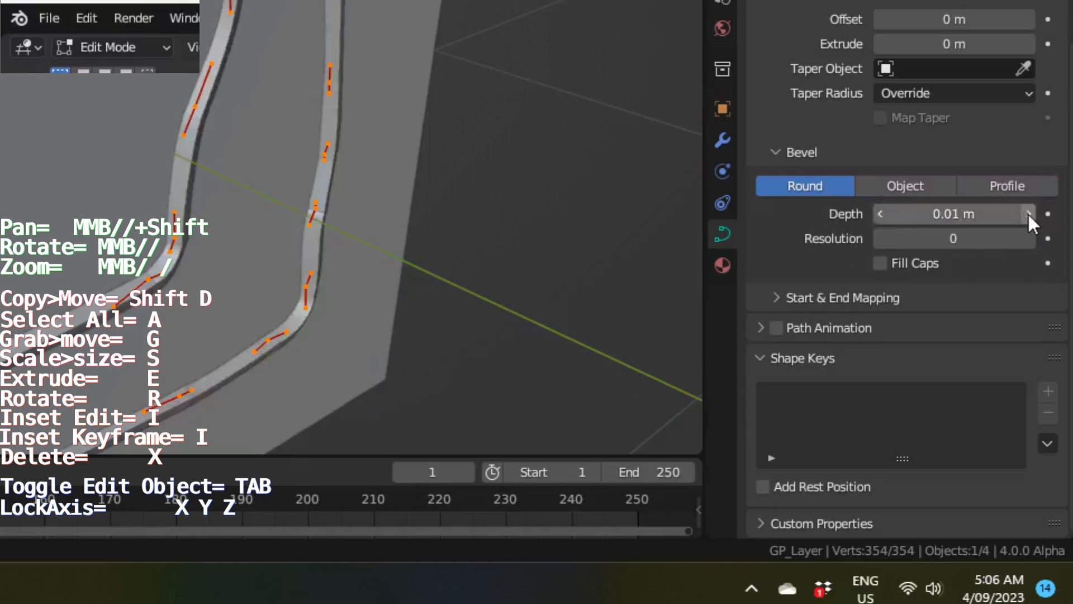
pyautogui.click(1029, 213)
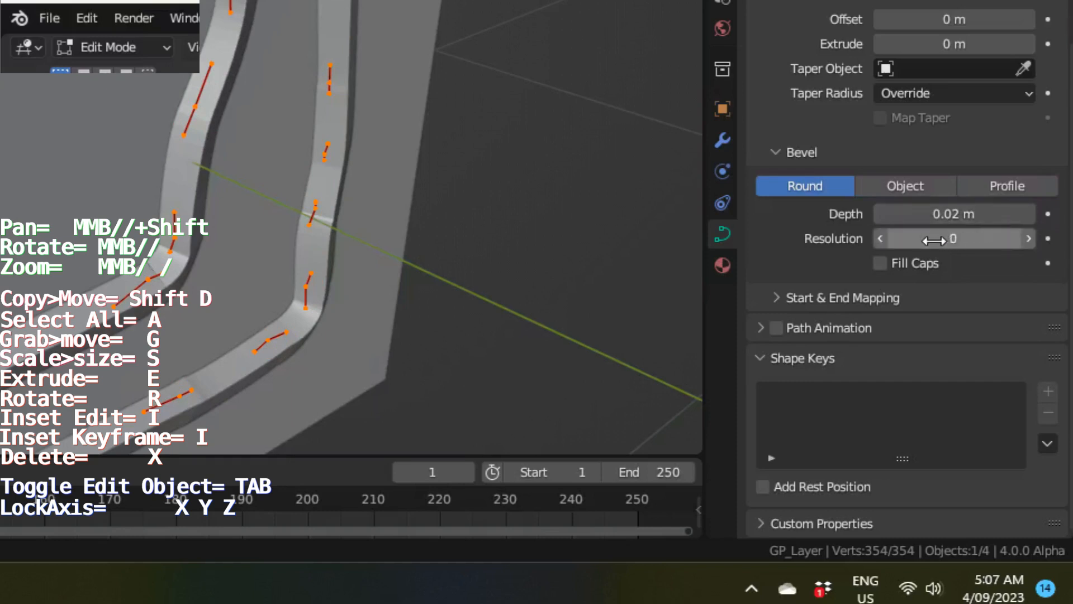
pyautogui.moveTo(953, 239); pyautogui.dragTo(1057, 239)
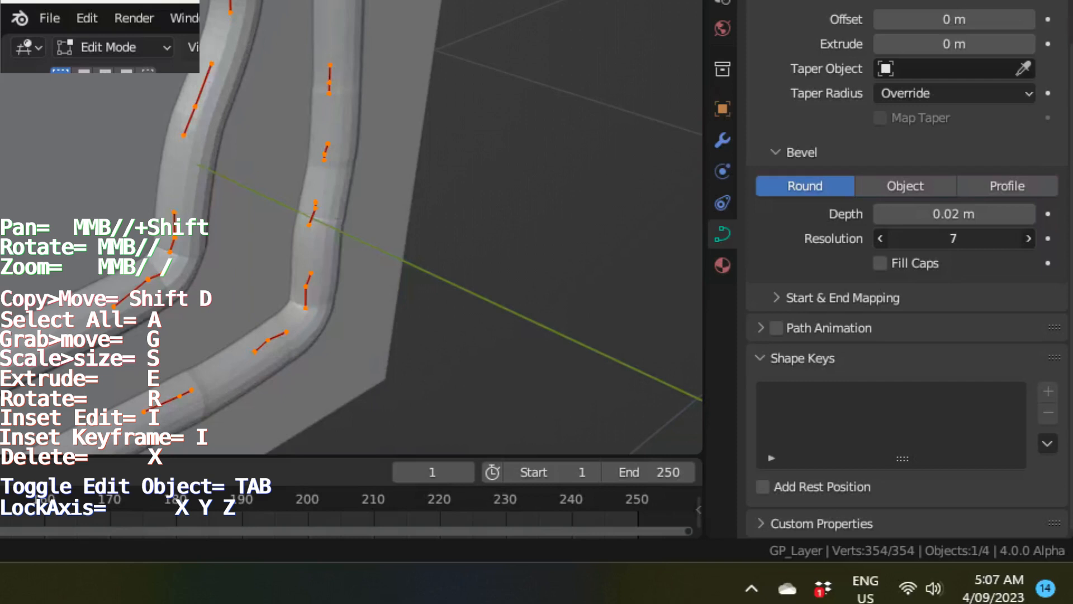
pyautogui.moveTo(954, 239); pyautogui.dragTo(969, 239)
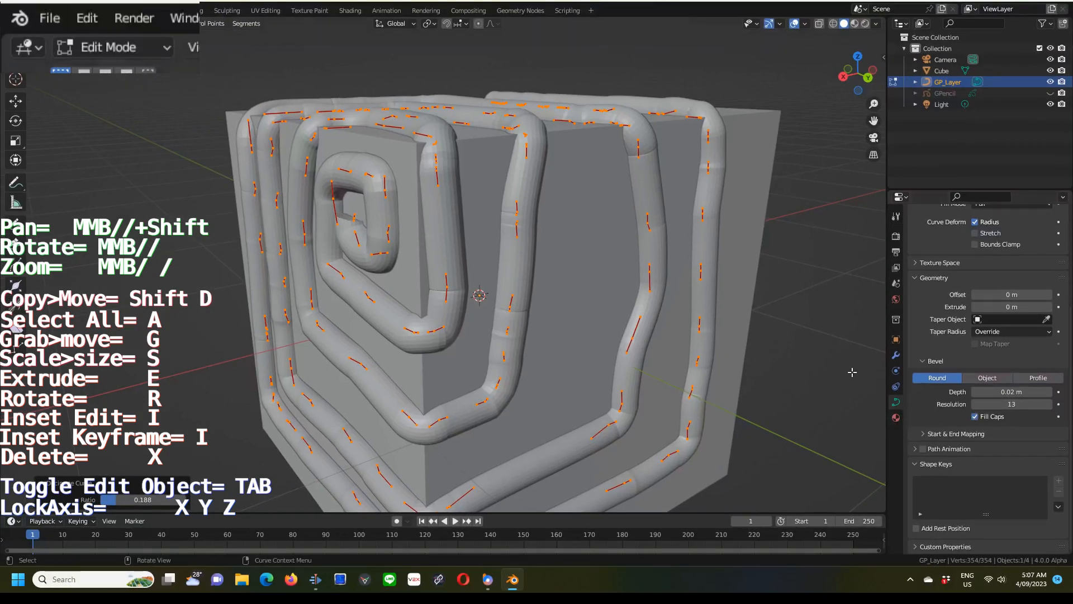
# Step: Switch the tube's filled caps off and back on to compare the inner end of the spiral
pyautogui.moveTo(818, 351); pyautogui.dragTo(821, 355, button='middle')
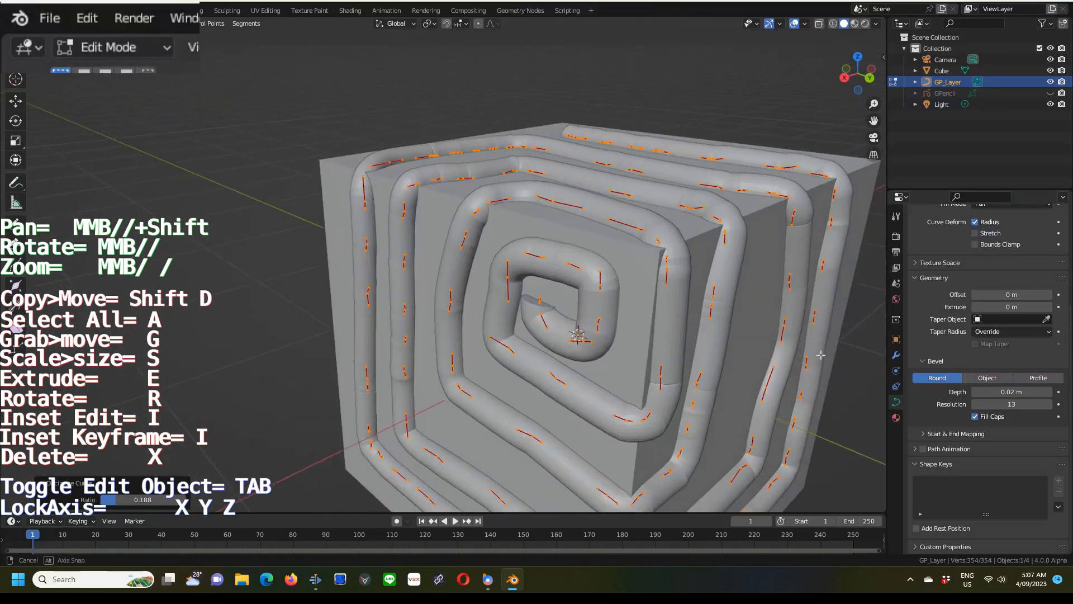
pyautogui.moveTo(820, 355); pyautogui.dragTo(820, 354, button='middle')
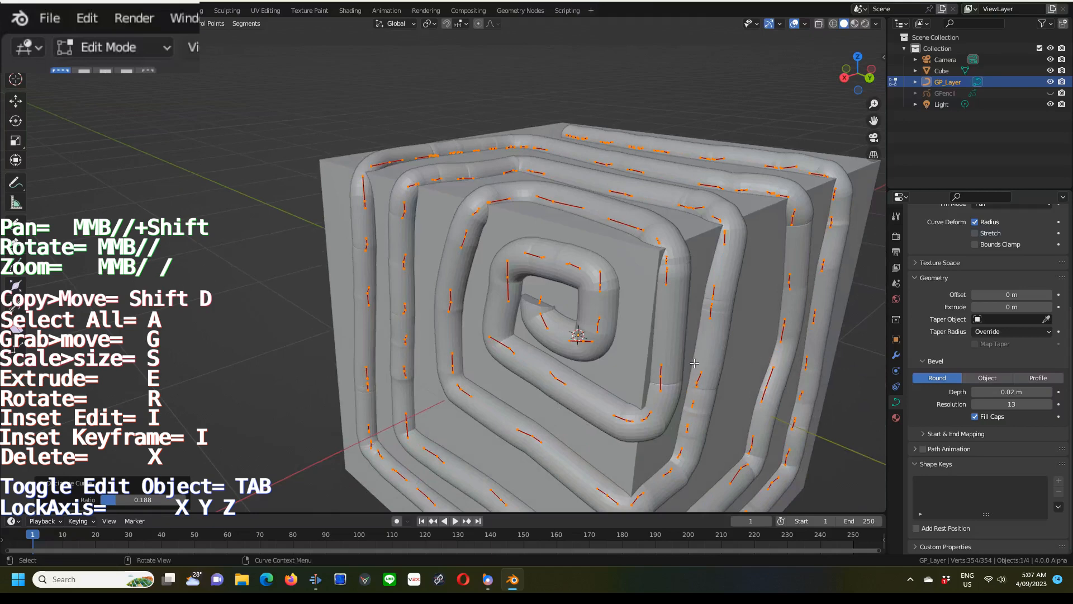
pyautogui.scroll(6, 560, 334)
pyautogui.scroll(-5, 560, 334)
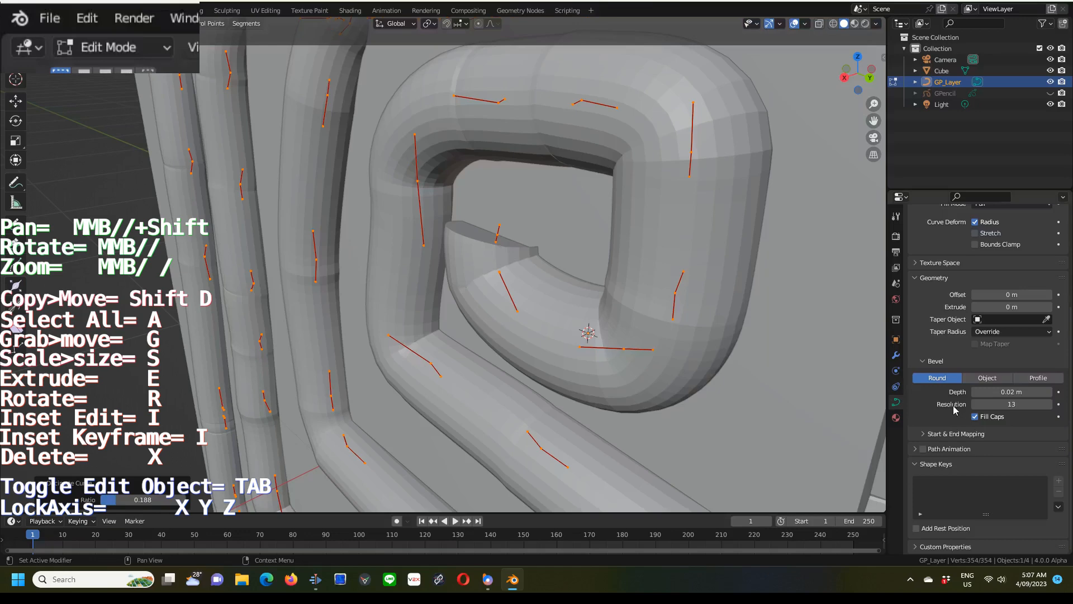
pyautogui.click(975, 417)
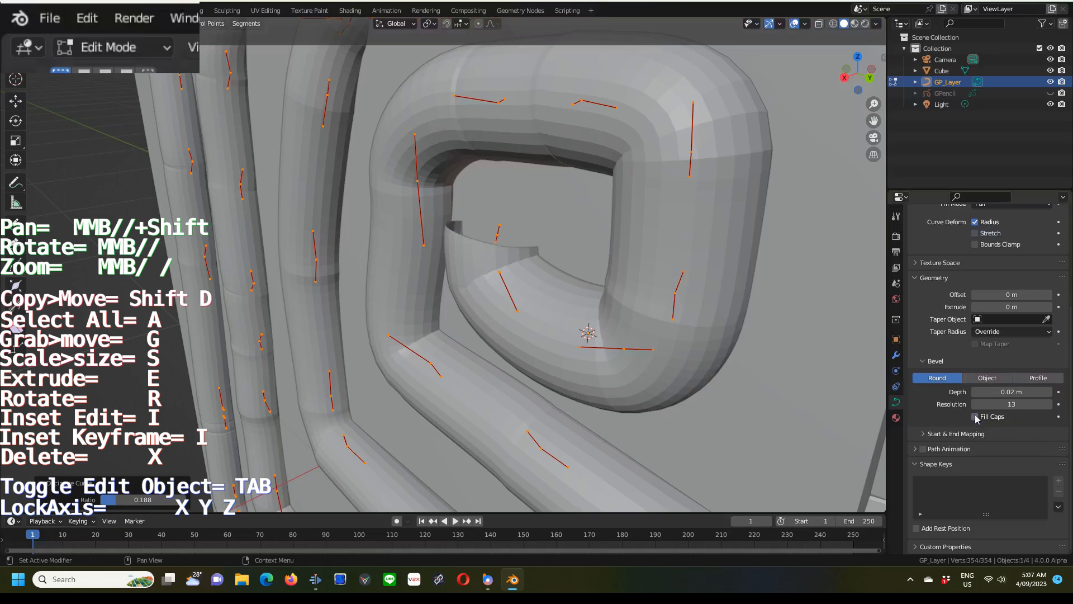
pyautogui.click(976, 417)
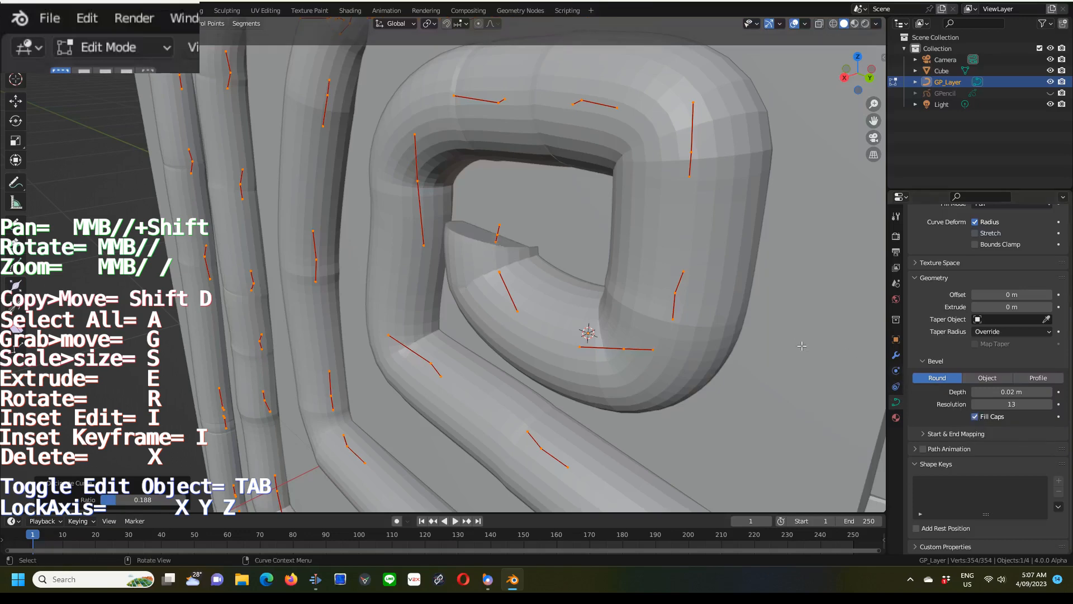
# Step: Select the lower handle at the pinched bend near the cube's upper edge and examine it in front, right and left orthographic views
pyautogui.scroll(-5, 788, 345)
pyautogui.moveTo(789, 346); pyautogui.dragTo(760, 340, button='middle')
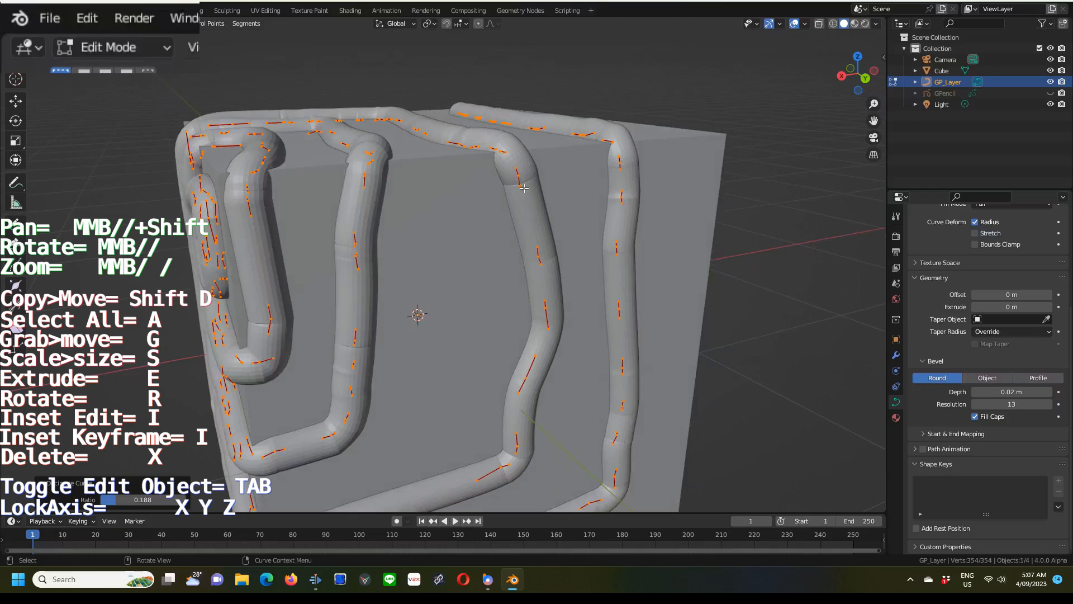
pyautogui.scroll(5, 523, 185)
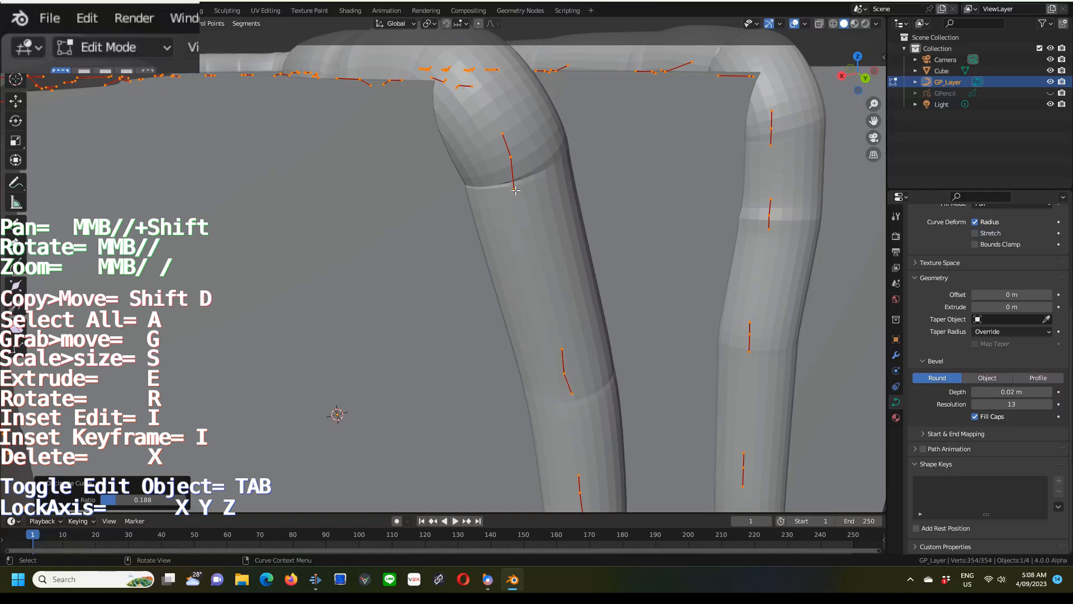
pyautogui.click(515, 190)
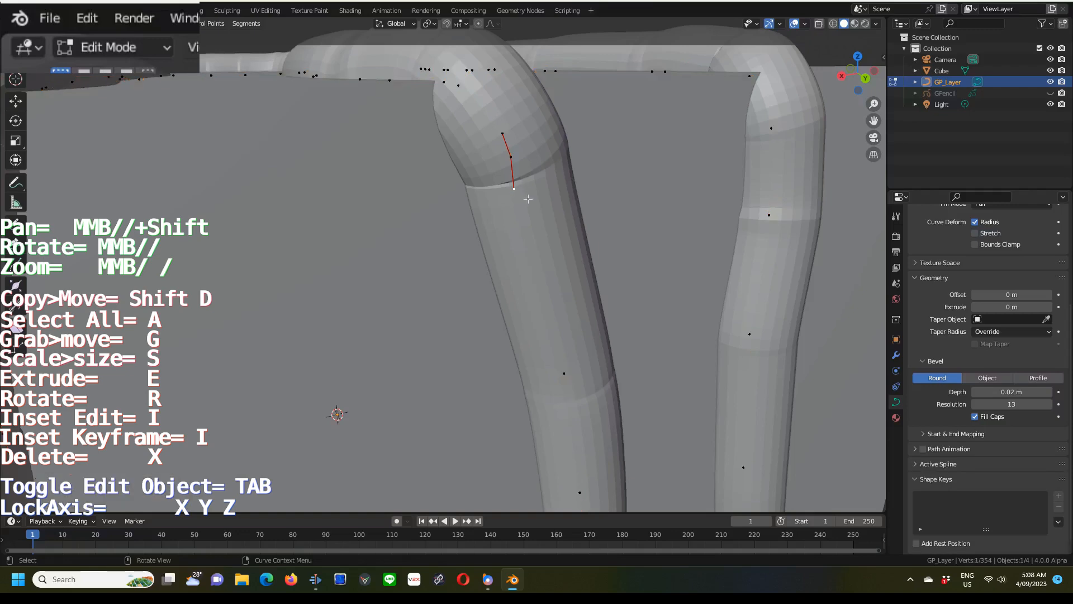
pyautogui.press('KP_1')
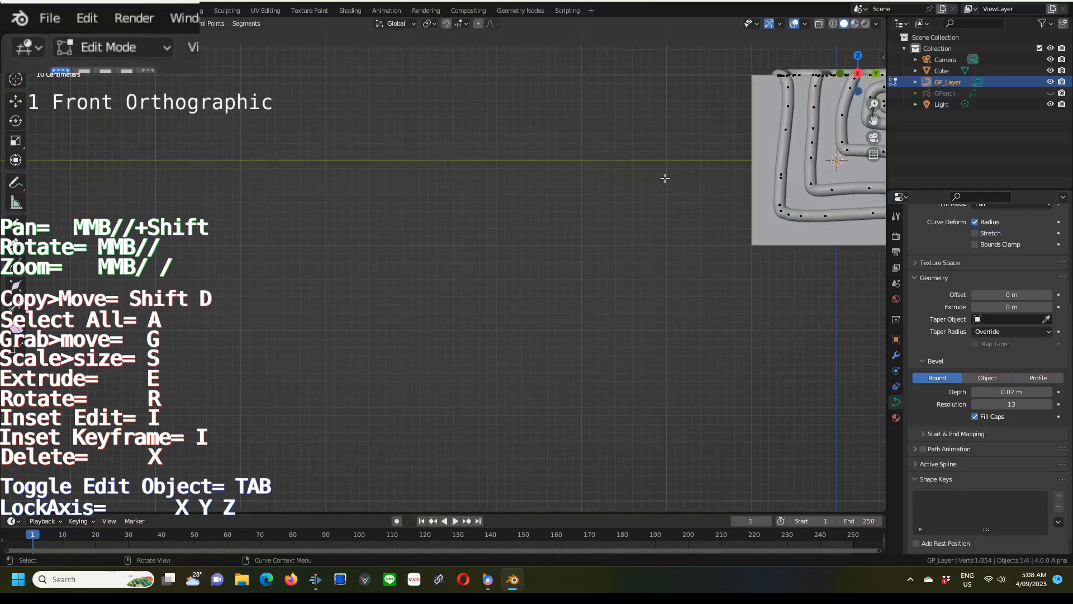
pyautogui.keyDown('shift'); pyautogui.moveTo(678, 175); pyautogui.dragTo(429, 240, button='middle'); pyautogui.keyUp('shift')
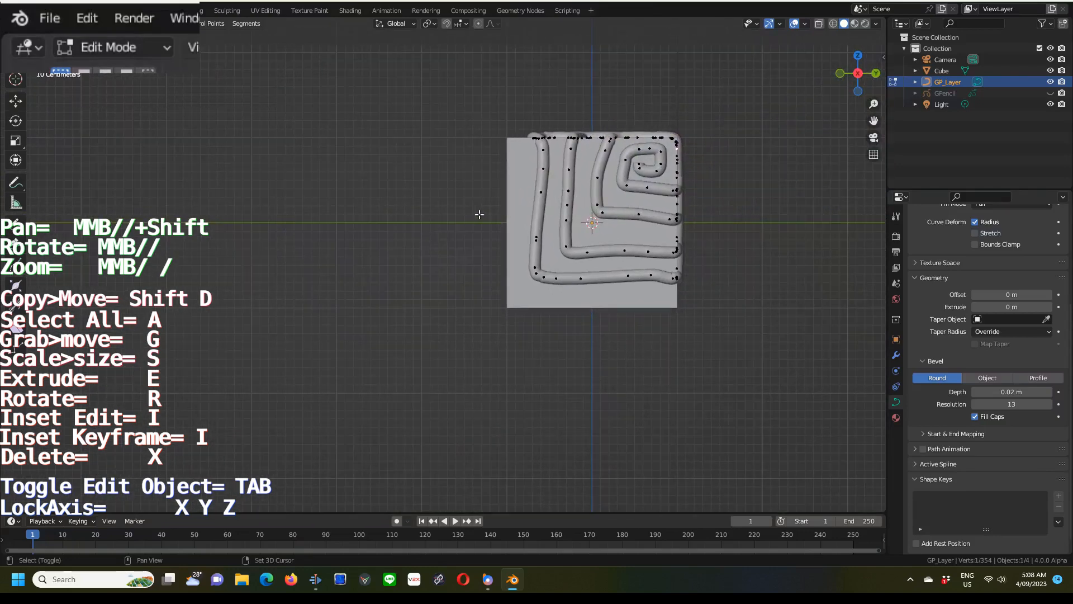
pyautogui.keyDown('shift'); pyautogui.moveTo(479, 214); pyautogui.dragTo(260, 310, button='middle'); pyautogui.keyUp('shift')
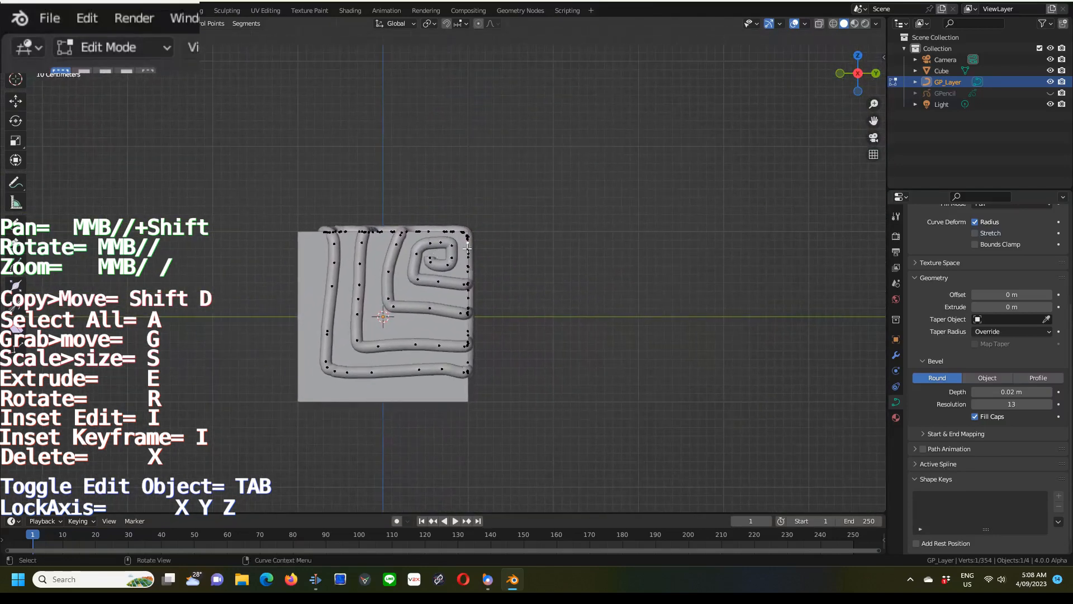
pyautogui.scroll(3, 468, 248)
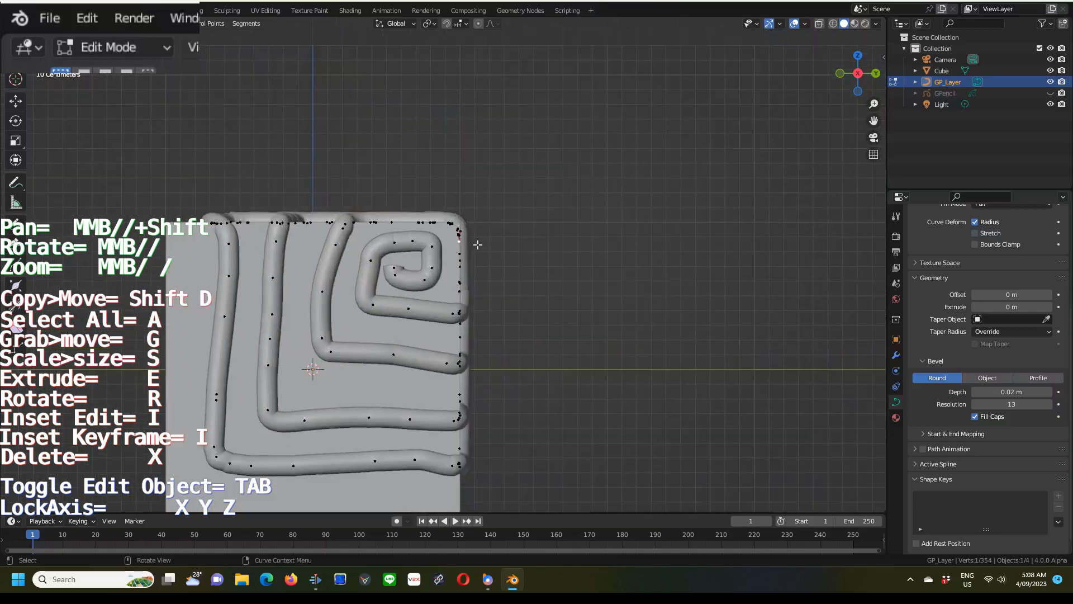
pyautogui.press('KP_3')
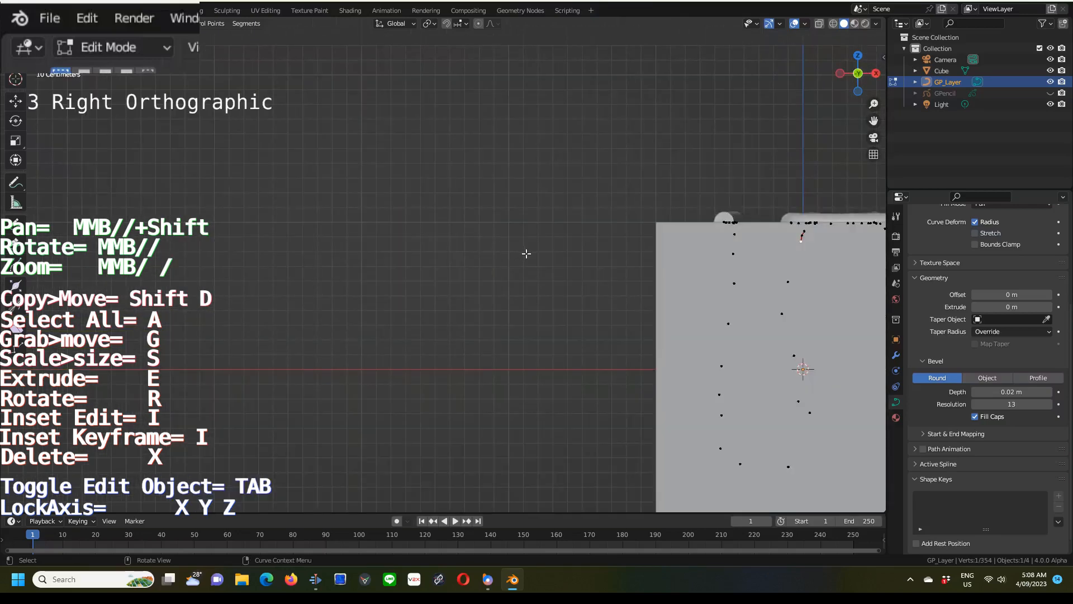
pyautogui.keyDown('shift'); pyautogui.moveTo(533, 251); pyautogui.dragTo(233, 236, button='middle'); pyautogui.keyUp('shift')
pyautogui.scroll(5, 512, 218)
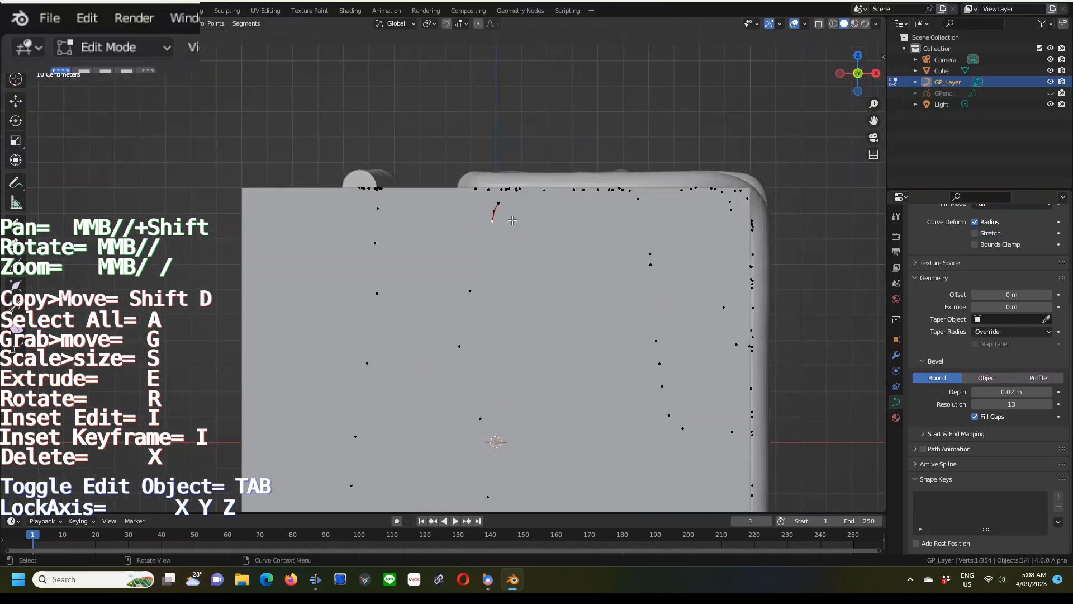
pyautogui.scroll(1, 513, 218)
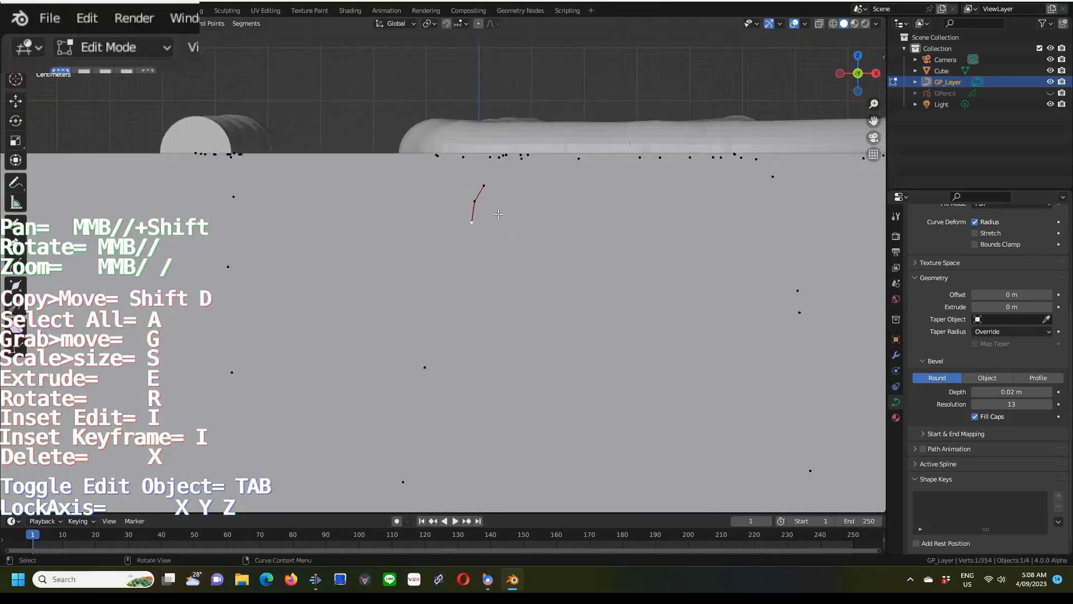
pyautogui.press('ctrl+KP_3')
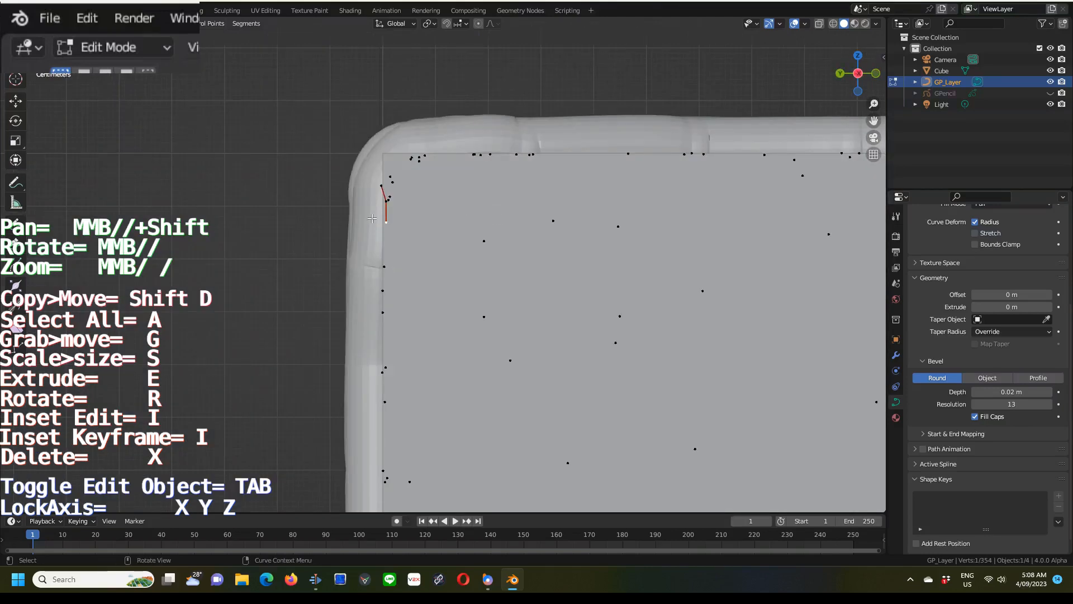
pyautogui.moveTo(370, 217); pyautogui.dragTo(520, 230, button='middle')
# Step: Shorten the lower handle at the pinched bend near the cube's upper edge by moving it closer to its control point
pyautogui.click(434, 206)
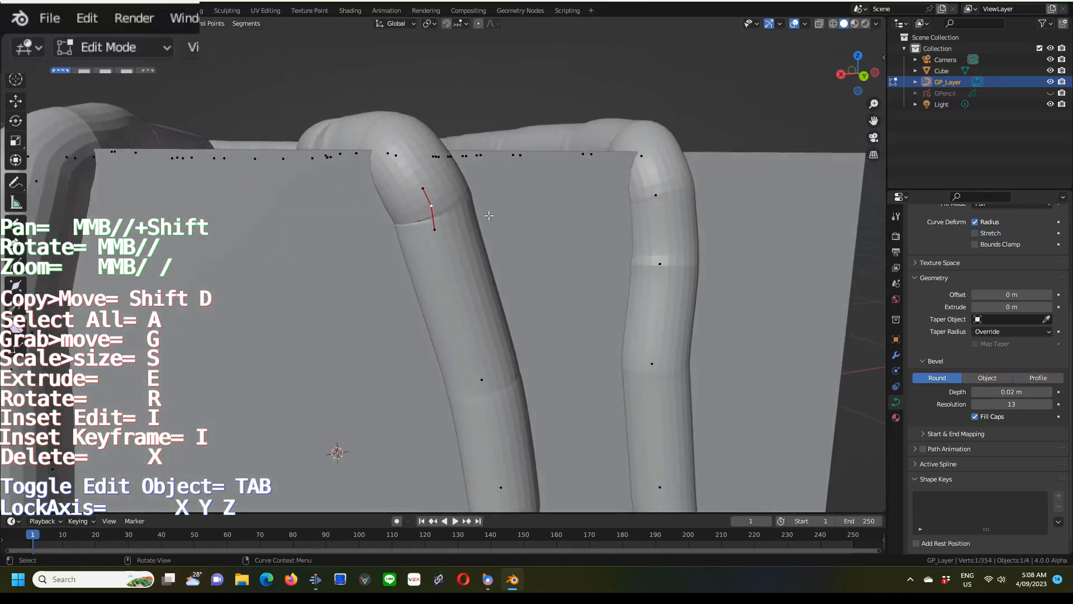
pyautogui.press('KP_Decimal')
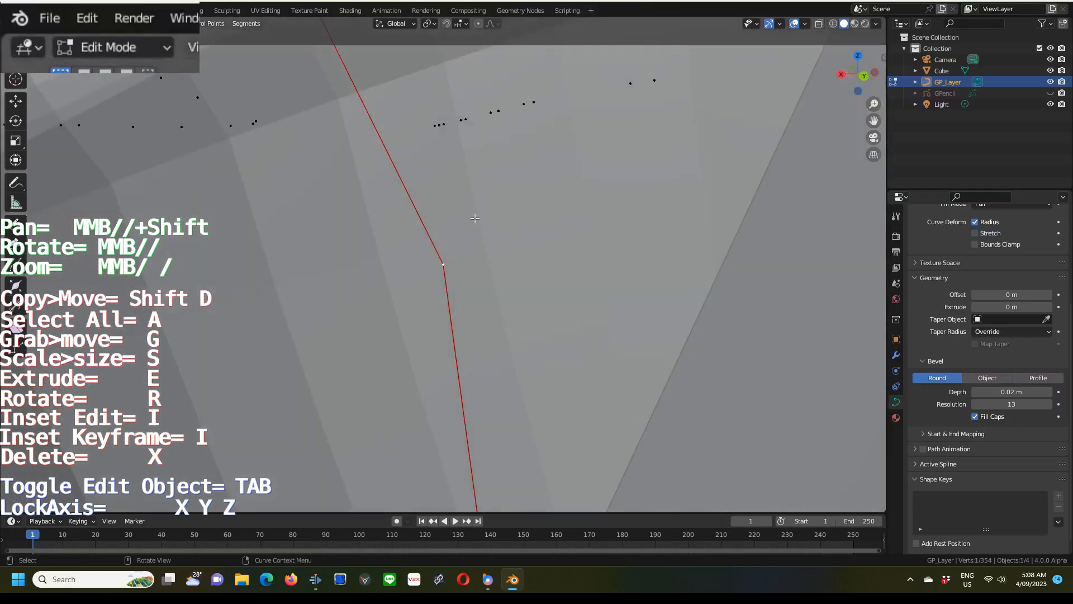
pyautogui.scroll(-14, 487, 232)
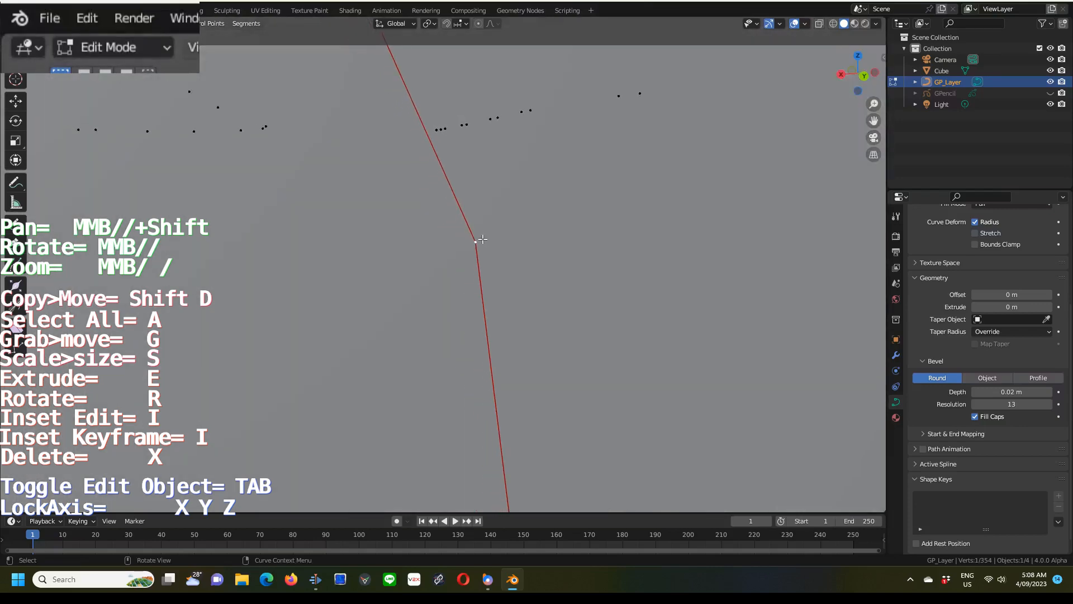
pyautogui.scroll(-3, 483, 242)
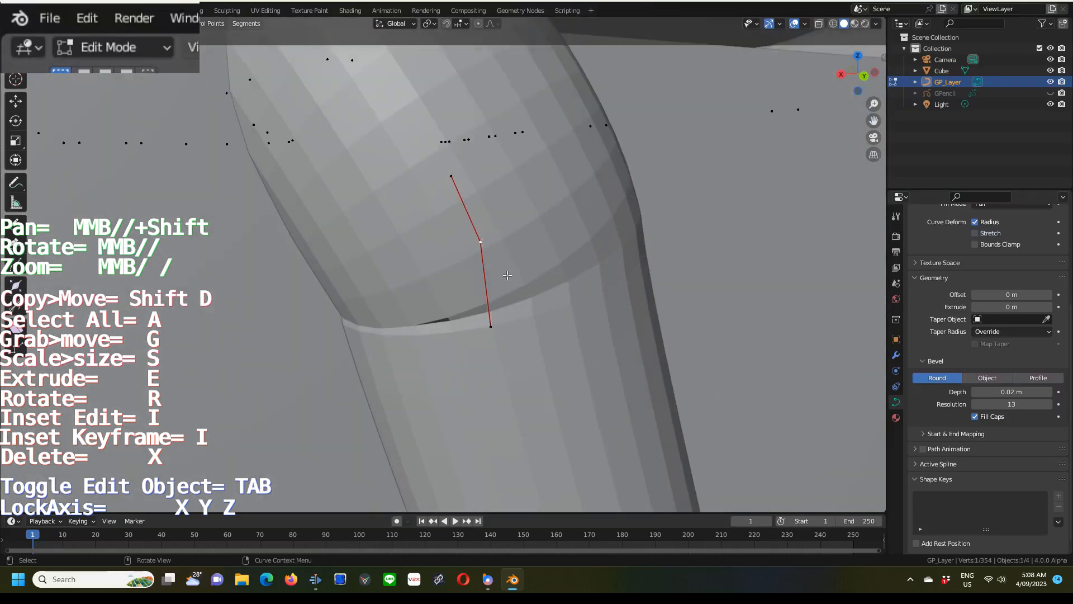
pyautogui.click(490, 327)
pyautogui.press('g')
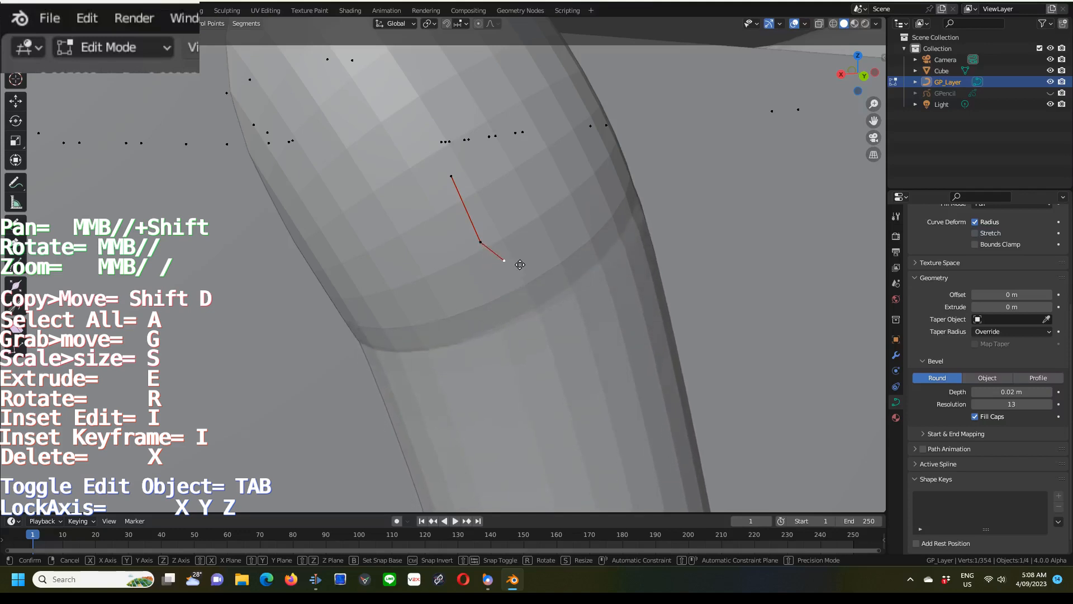
pyautogui.click(520, 264)
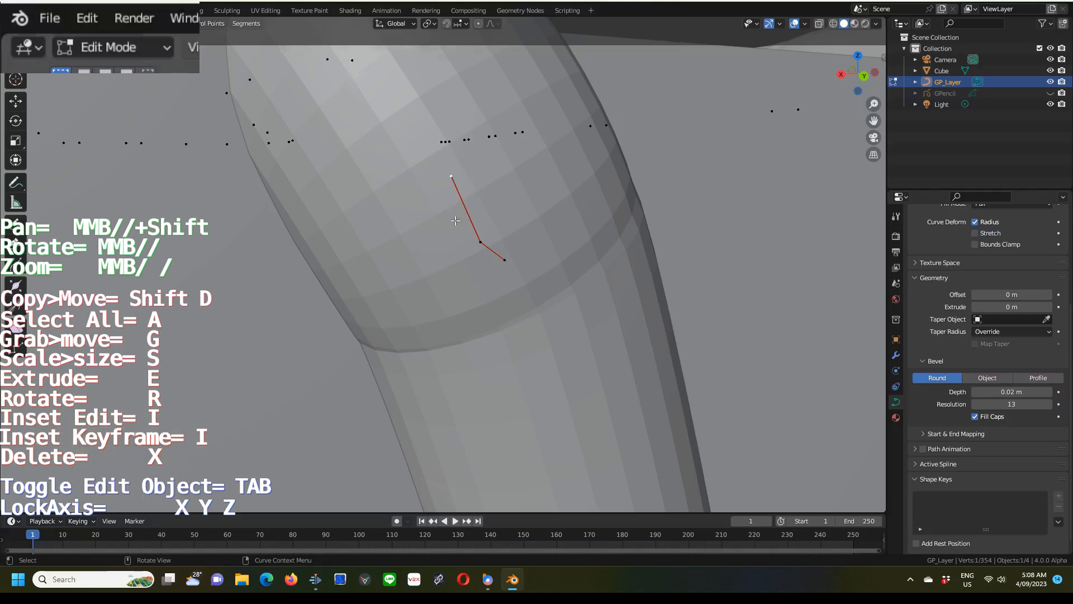
# Step: Lengthen the upper handle of the same control point by moving it up towards the cube's upper edge
pyautogui.scroll(-1, 451, 222)
pyautogui.keyDown('shift'); pyautogui.moveTo(417, 208); pyautogui.dragTo(420, 281, button='middle'); pyautogui.keyUp('shift')
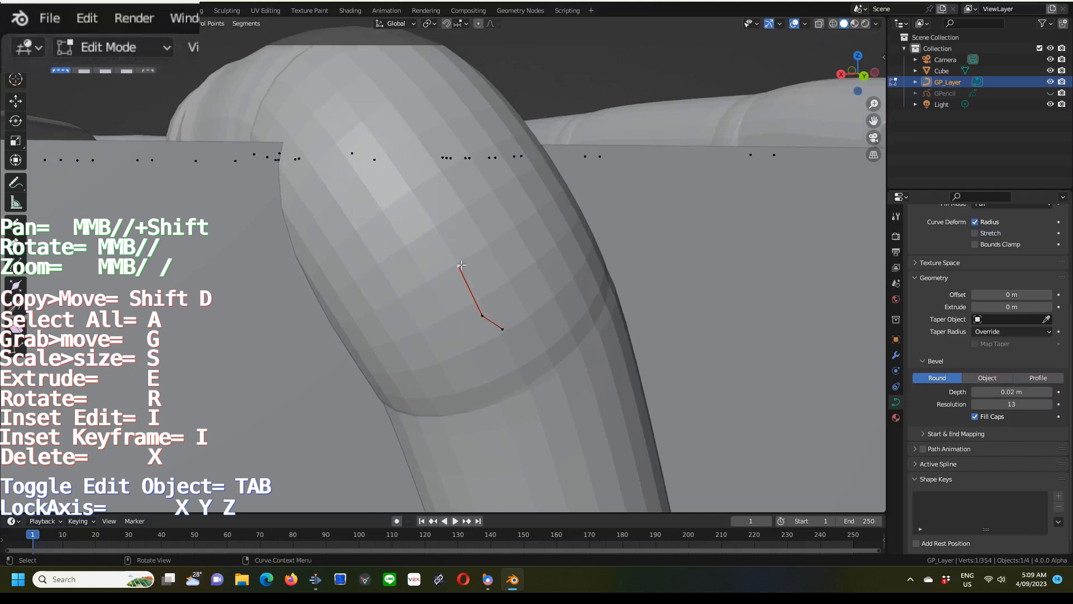
pyautogui.press('g')
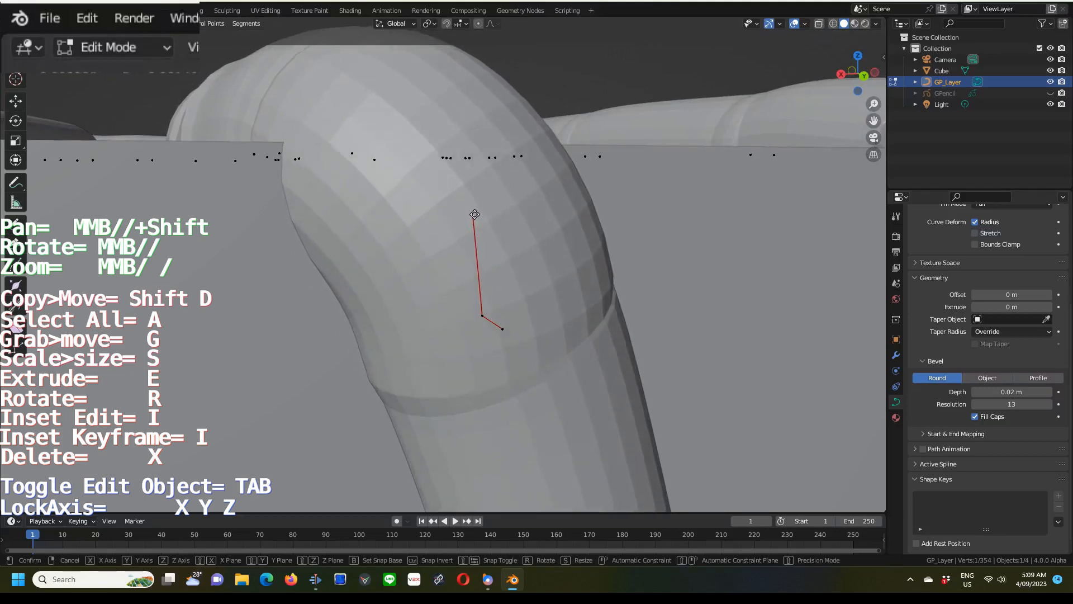
pyautogui.click(459, 176)
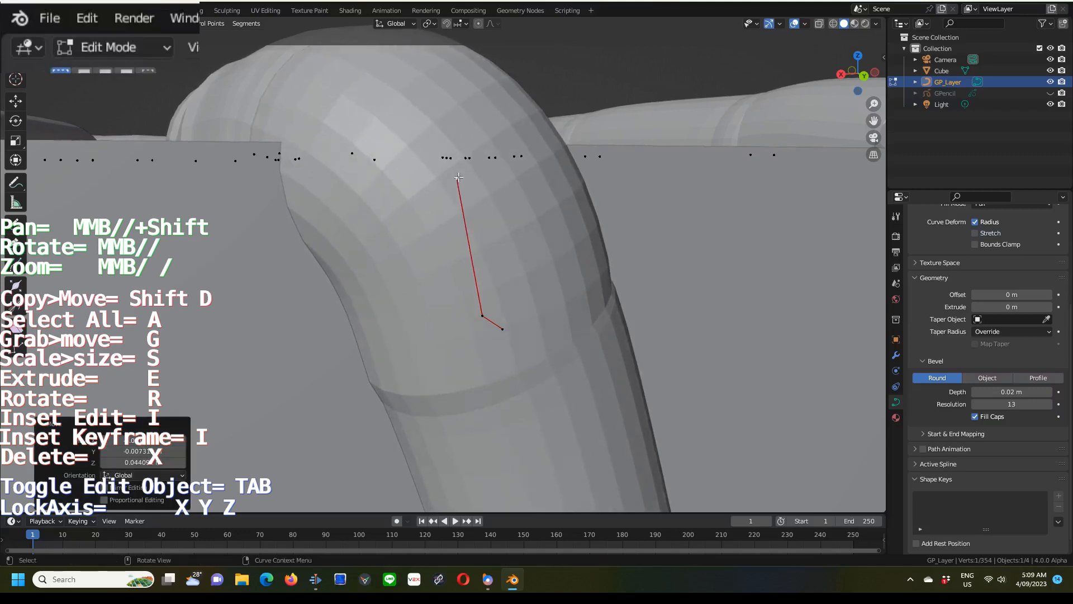
# Step: Move the lower handle in front orthographic view so that it lies in line with the upper handle
pyautogui.click(505, 332)
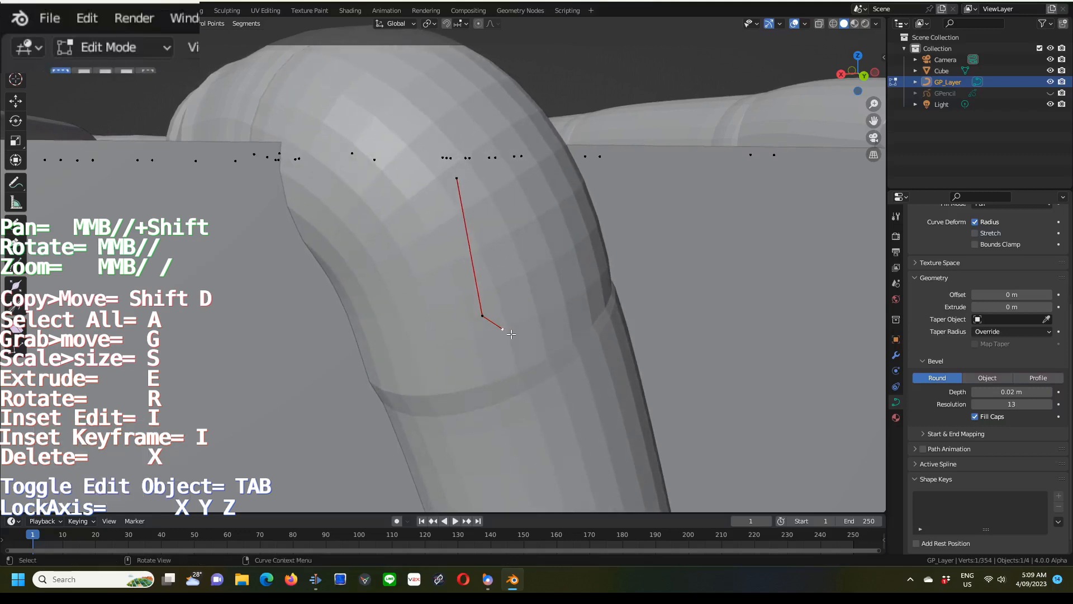
pyautogui.moveTo(511, 334); pyautogui.dragTo(328, 357, button='middle')
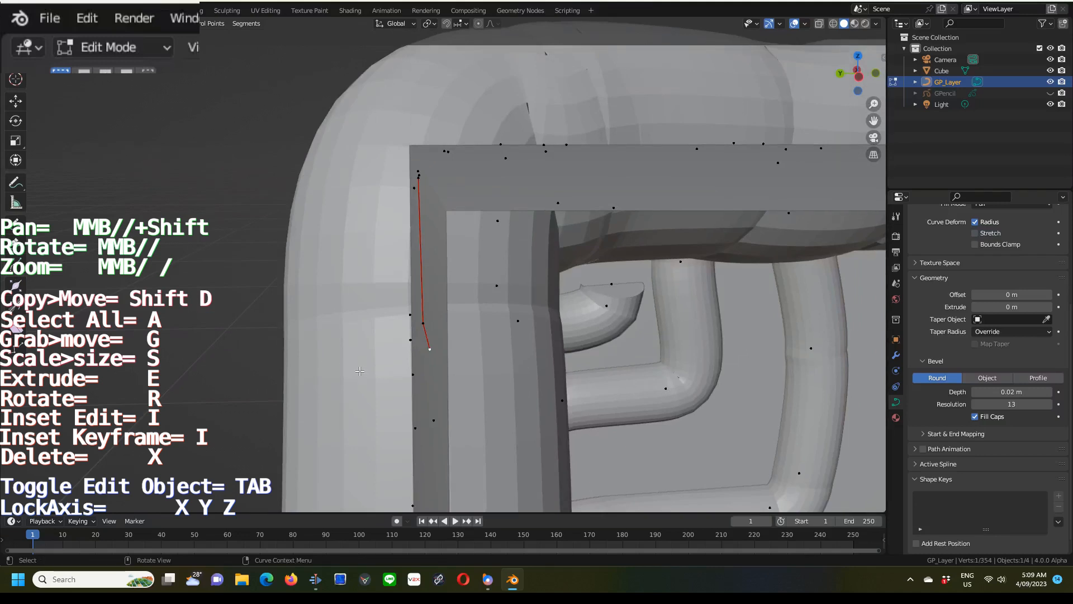
pyautogui.press('KP_1')
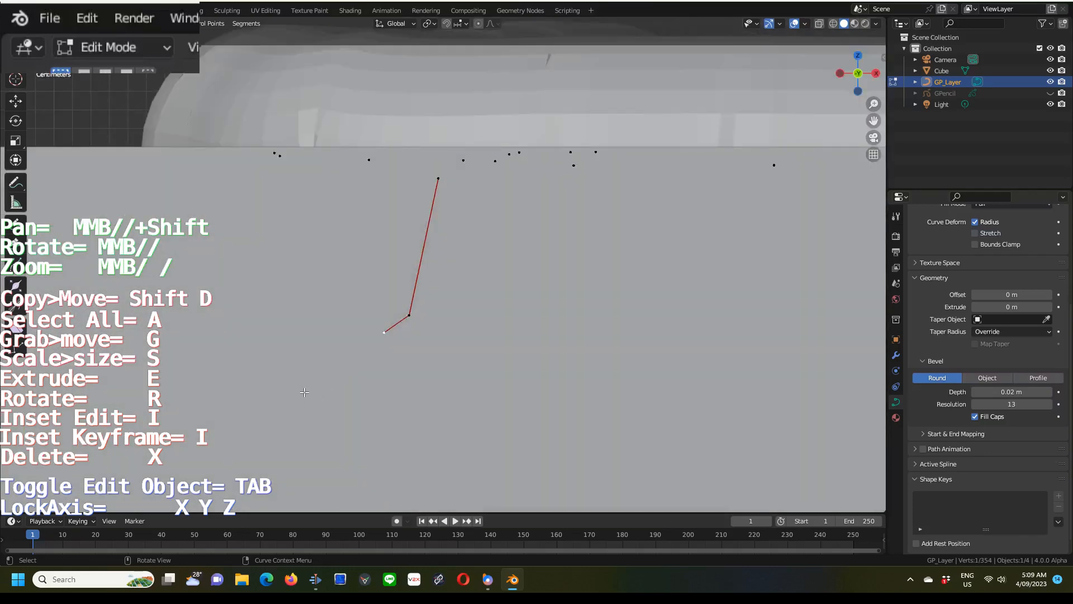
pyautogui.press('g')
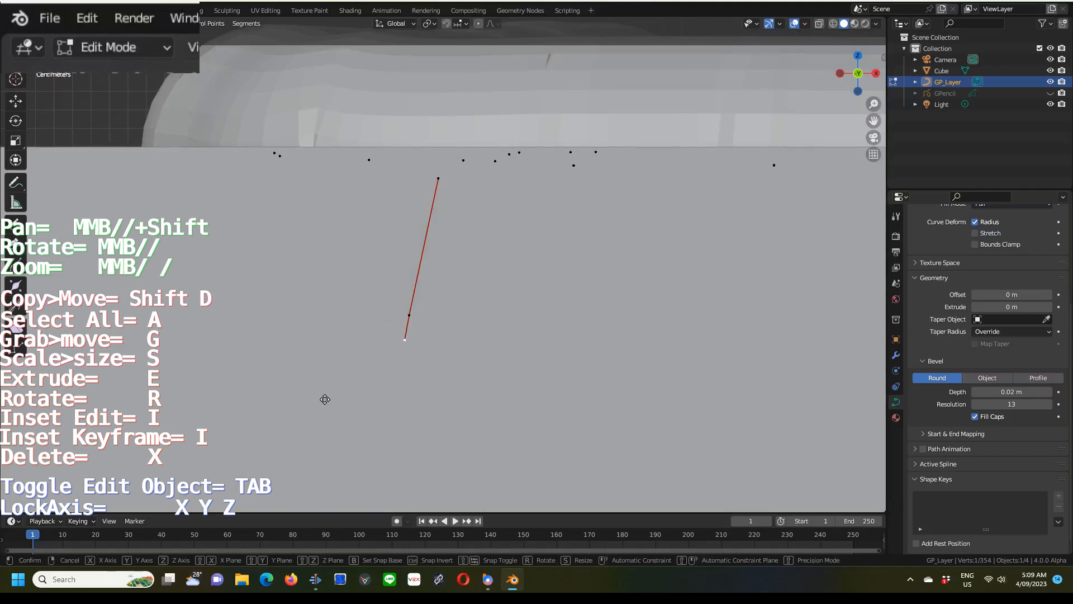
pyautogui.click(325, 399)
# Step: Straighten the lower handle against the upper one in right orthographic view and check the bend from the top and in perspective
pyautogui.press('KP_3')
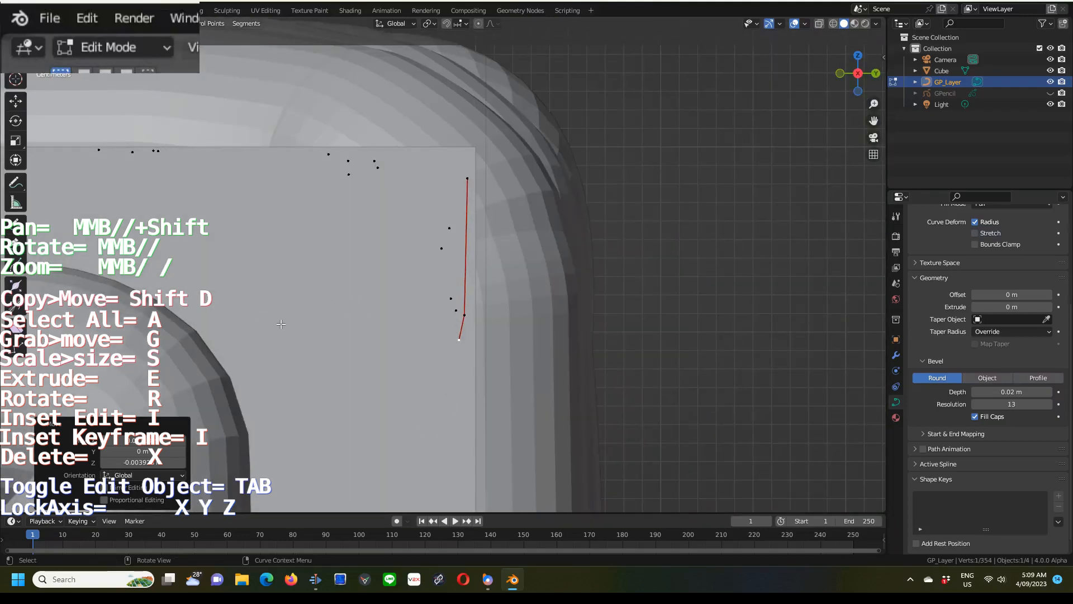
pyautogui.press('g')
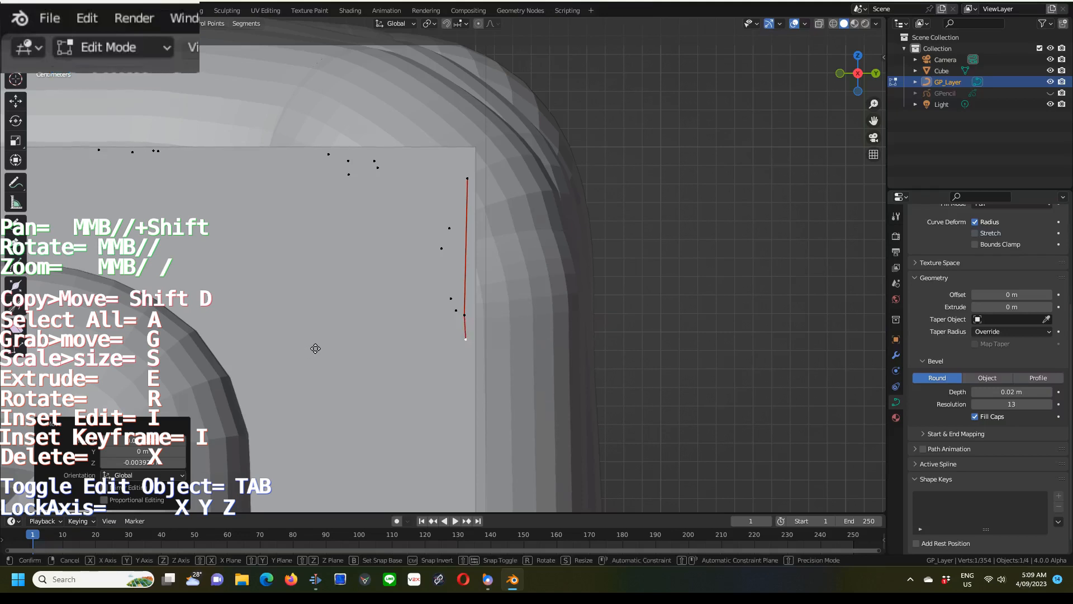
pyautogui.click(315, 350)
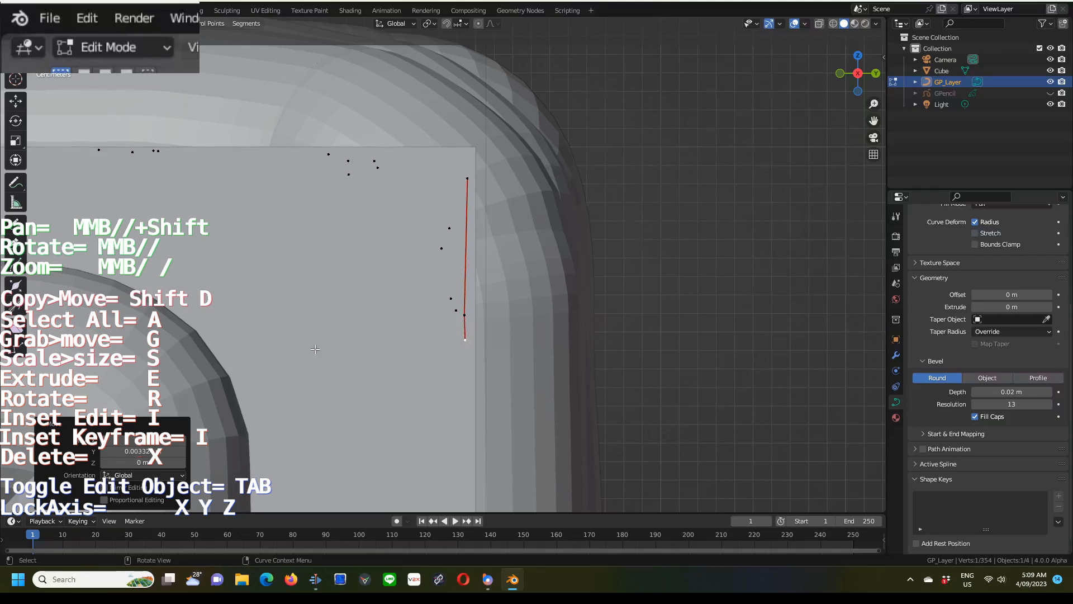
pyautogui.press('KP_7')
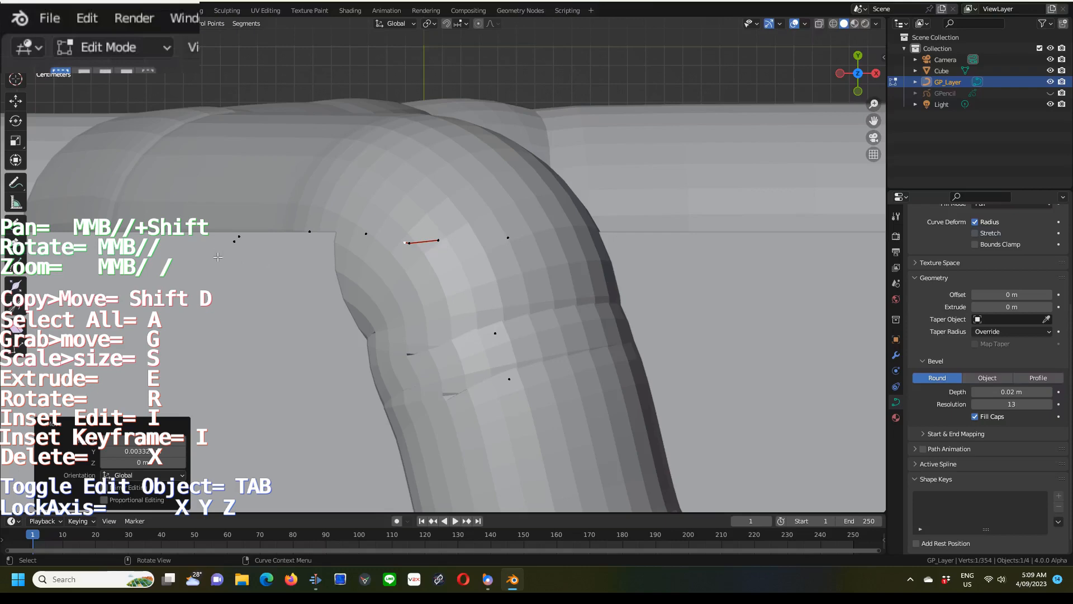
pyautogui.moveTo(212, 263); pyautogui.dragTo(414, 263, button='middle')
pyautogui.scroll(-5, 454, 256)
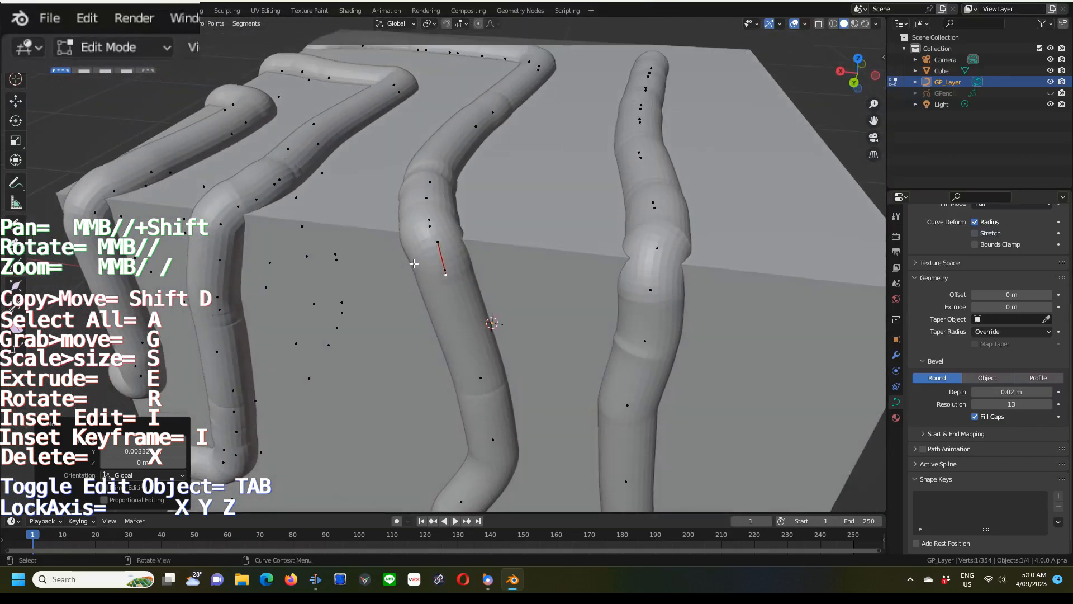
# Step: Select all control points of the curve and apply Smooth Curve Tilt followed by Smooth
pyautogui.press('a')
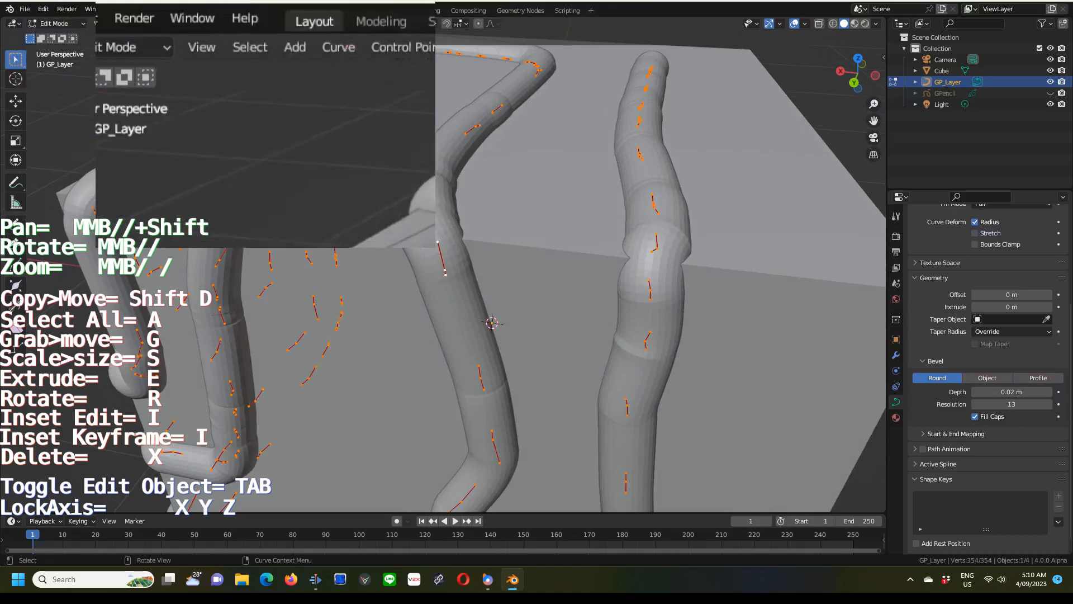
pyautogui.click(406, 48)
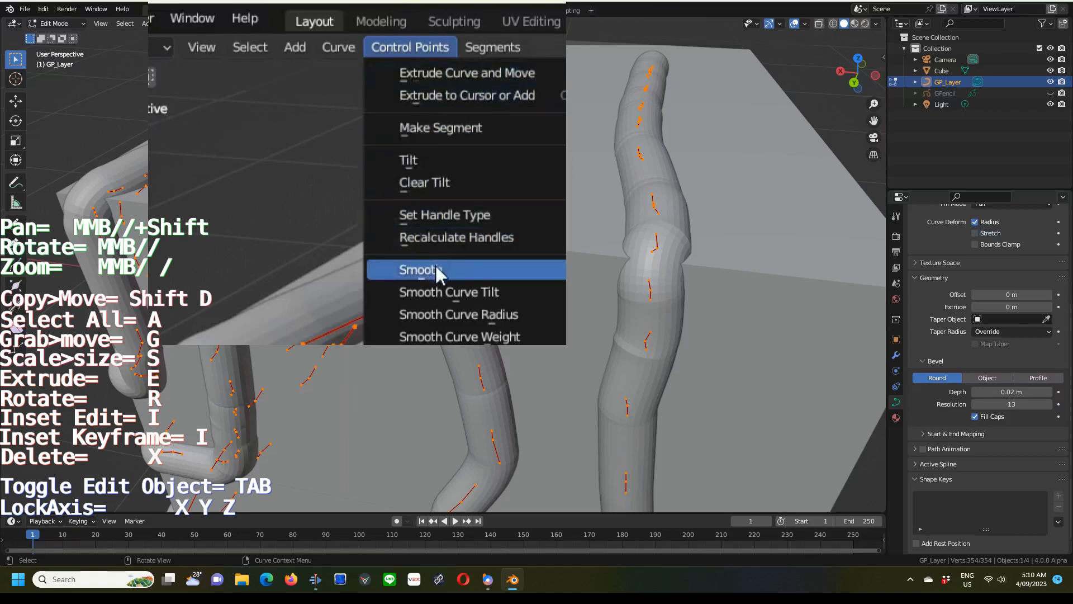
pyautogui.click(444, 291)
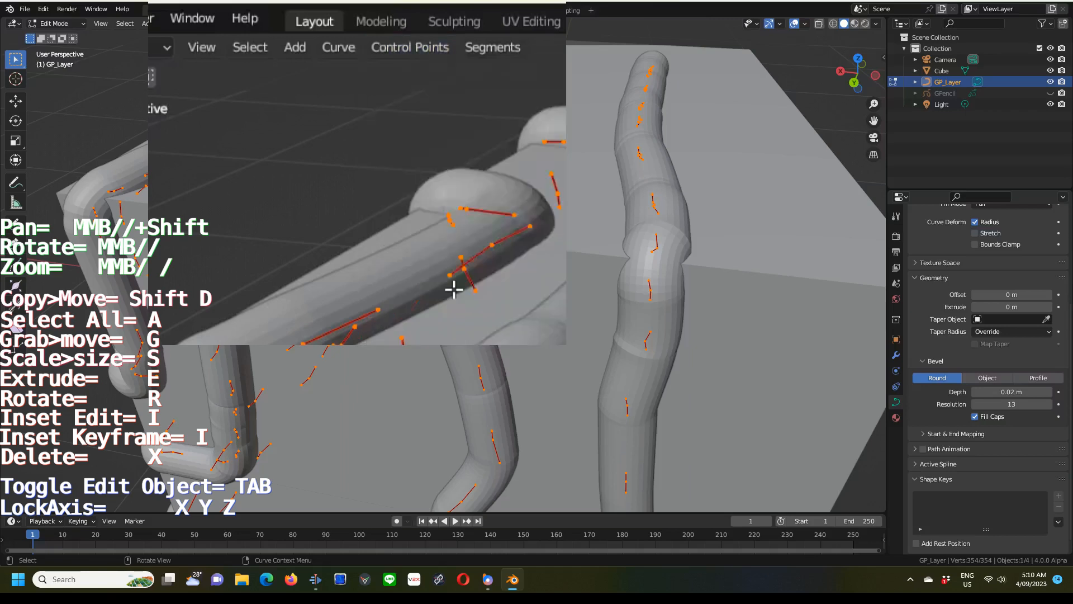
pyautogui.click(417, 53)
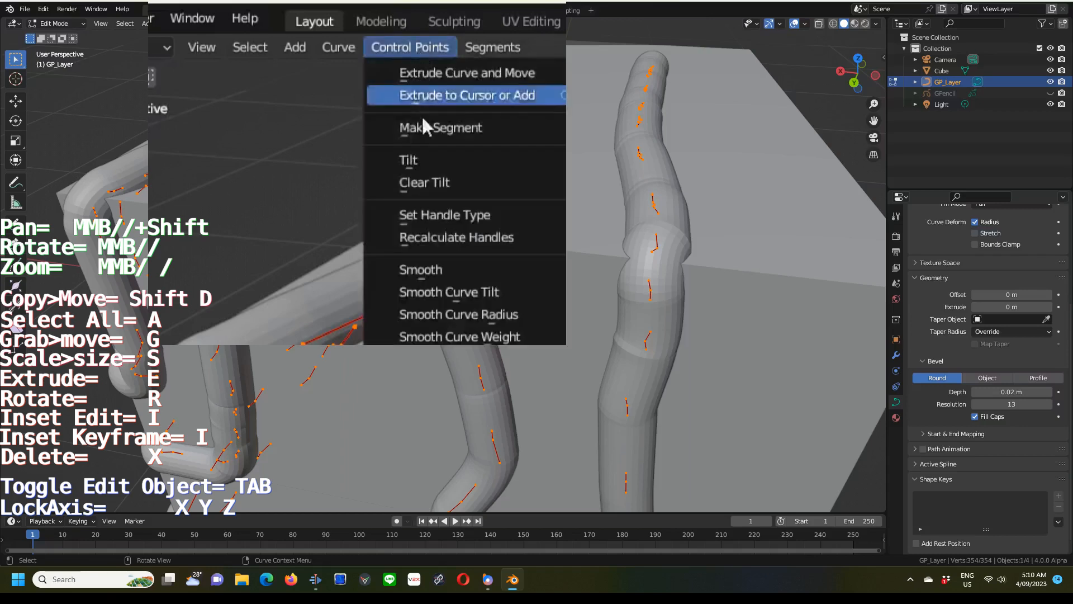
pyautogui.click(442, 269)
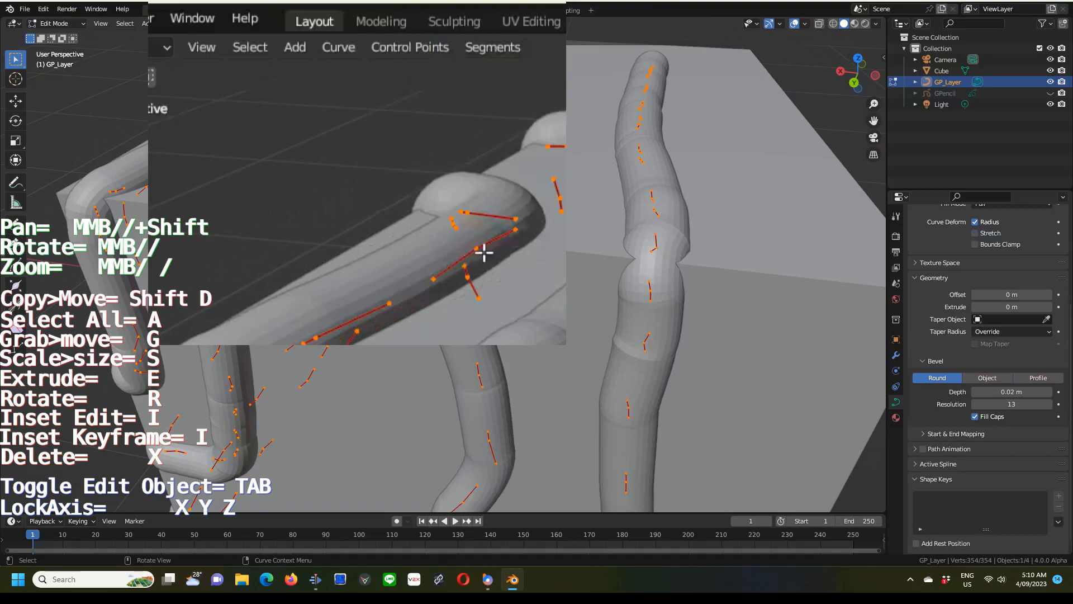
# Step: Dissolve three neighbouring control points on the strand beside the 3D cursor, just before it bends over the cube's edge
pyautogui.moveTo(491, 249); pyautogui.dragTo(119, 116, button='middle')
pyautogui.moveTo(109, 126); pyautogui.dragTo(104, 131, button='middle')
pyautogui.moveTo(204, 116); pyautogui.dragTo(361, 153, button='middle')
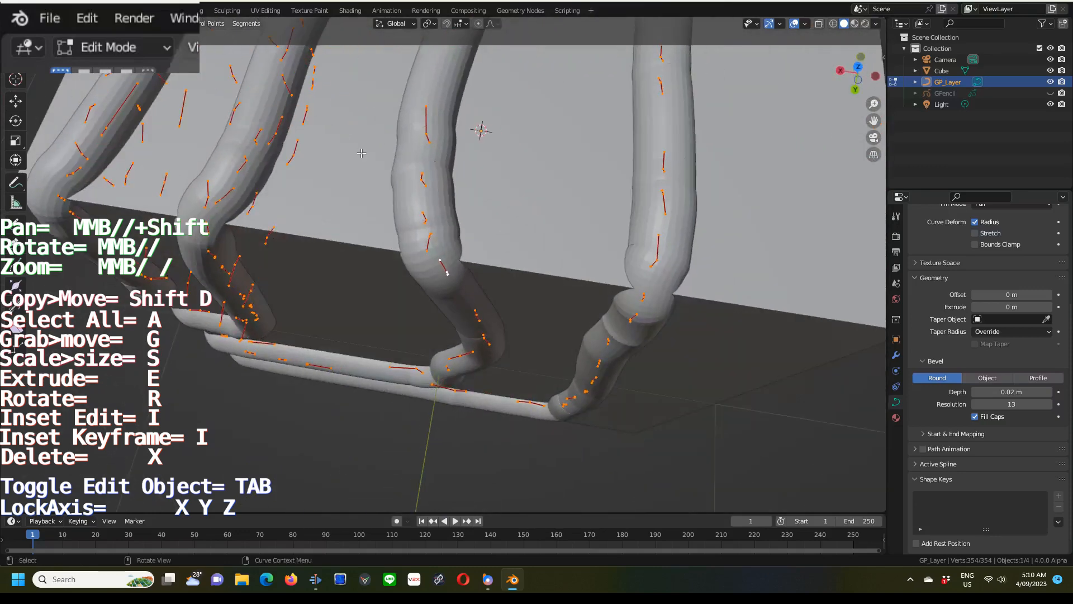
pyautogui.click(421, 176)
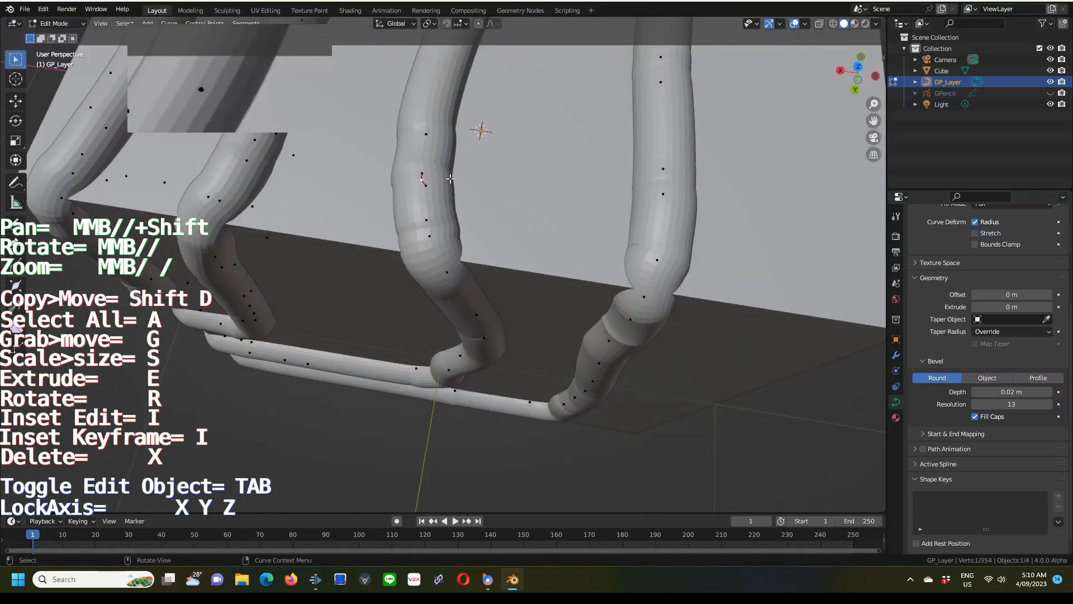
pyautogui.press('x')
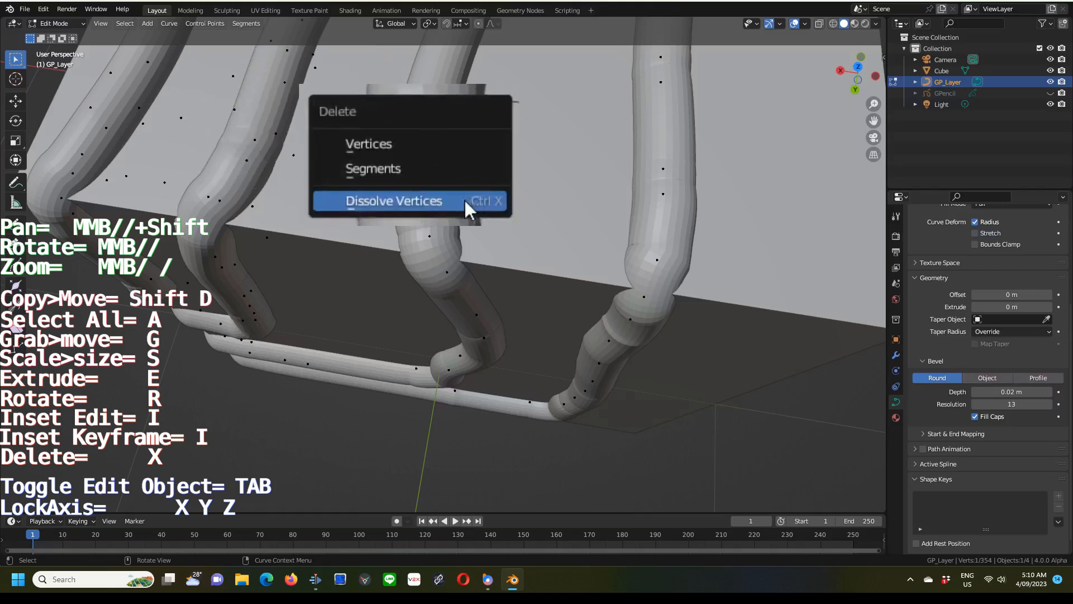
pyautogui.click(446, 198)
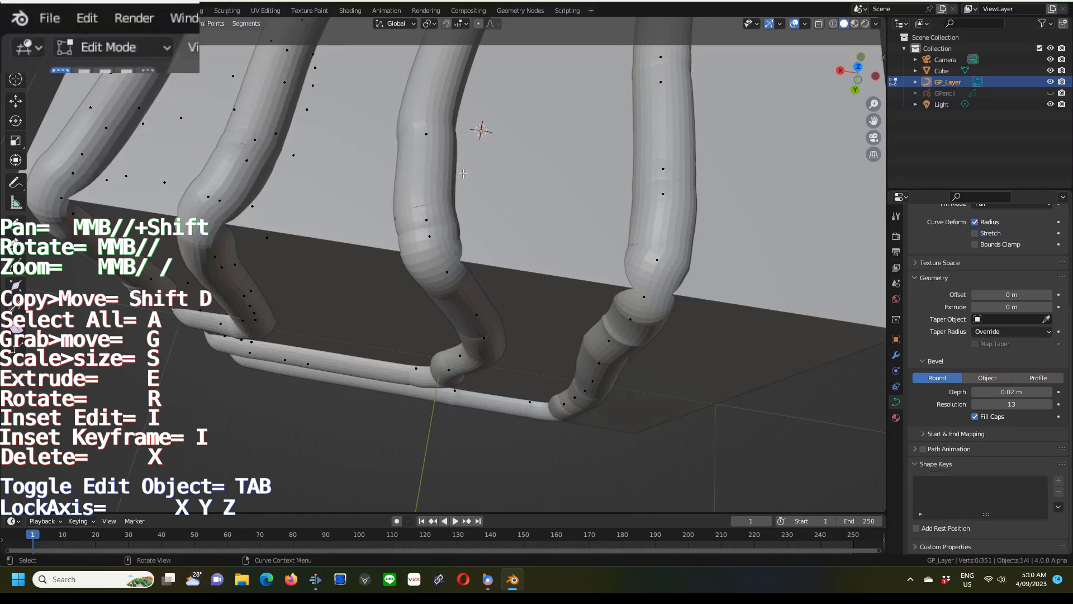
pyautogui.click(427, 134)
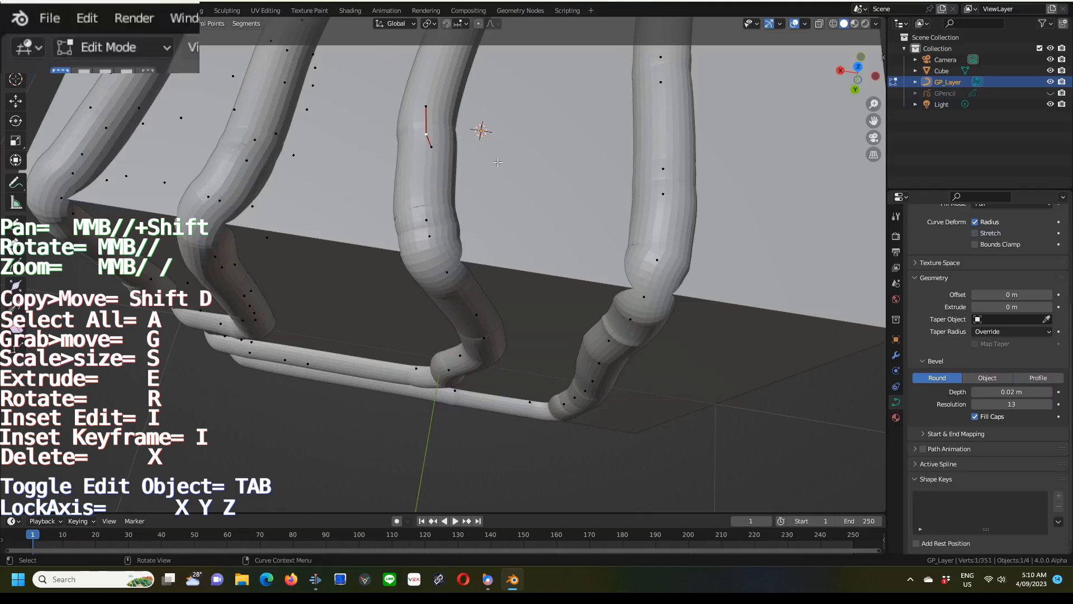
pyautogui.press('x')
pyautogui.click(528, 206)
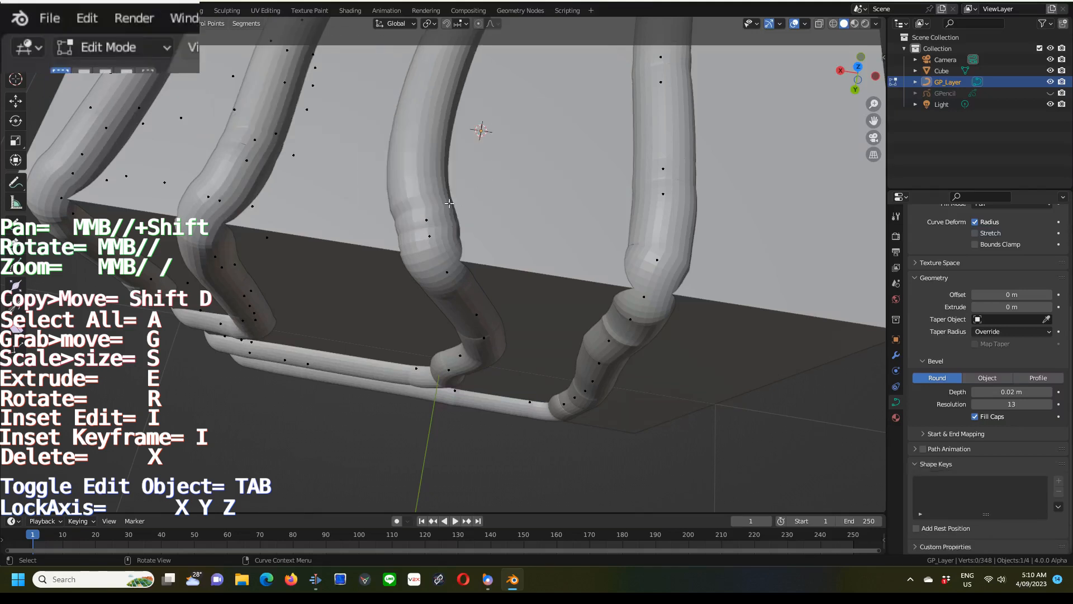
pyautogui.click(425, 218)
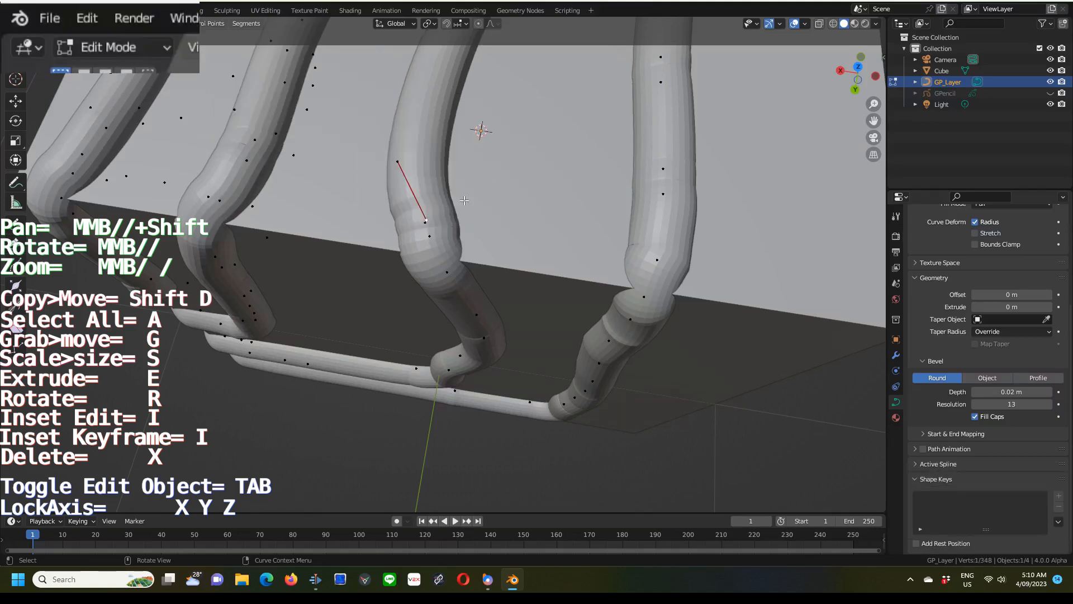
pyautogui.press('x')
pyautogui.click(468, 199)
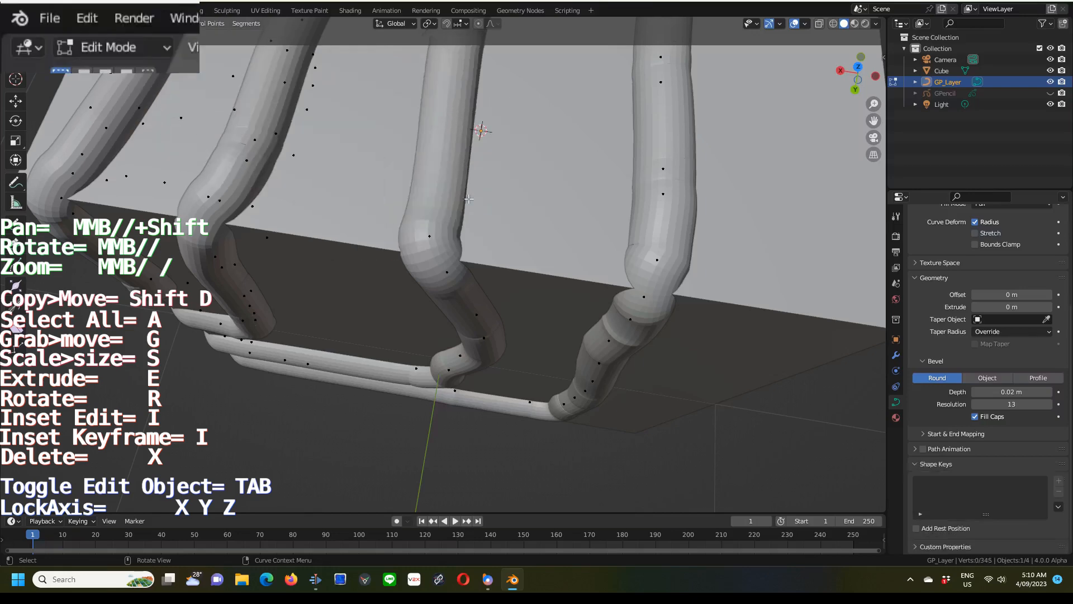
# Step: Dissolve a control point in the middle stretch of the second strand from the tube's free end on the cube's top face
pyautogui.scroll(-4, 484, 194)
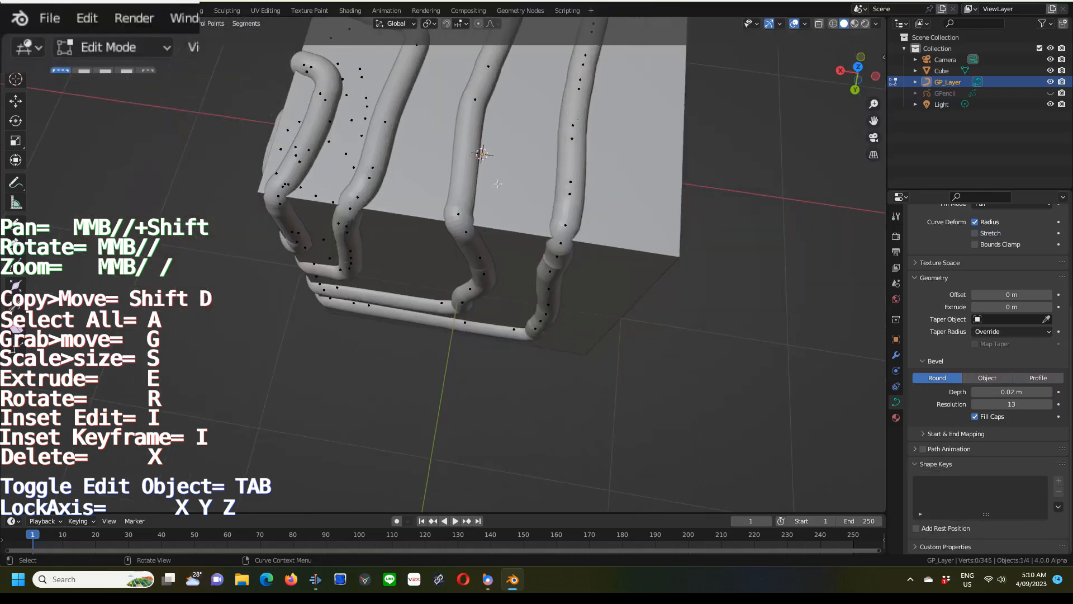
pyautogui.moveTo(464, 183); pyautogui.dragTo(544, 172, button='middle')
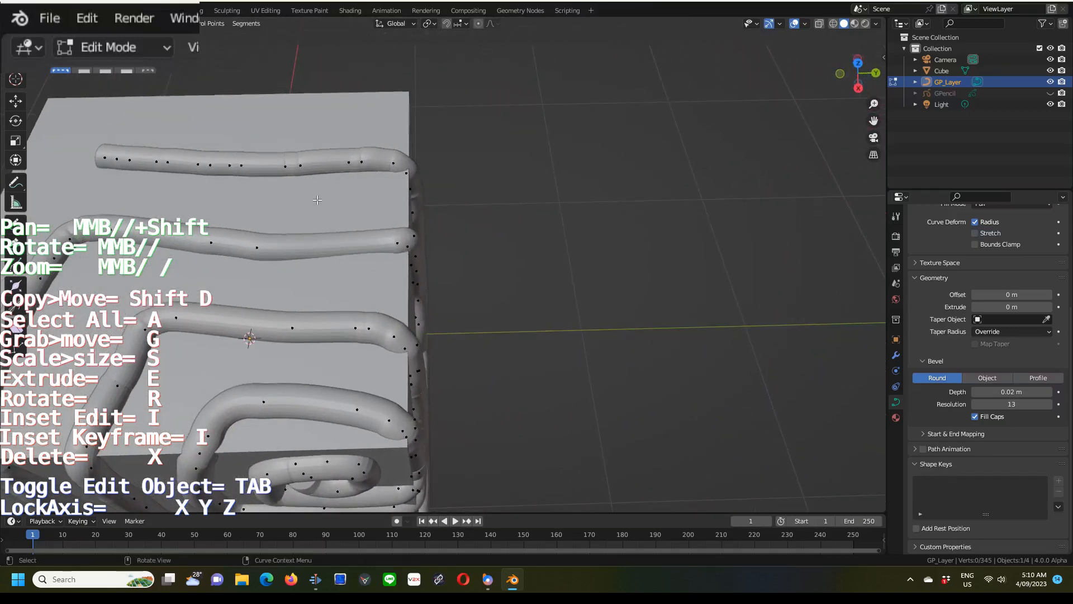
pyautogui.click(214, 243)
pyautogui.press('x')
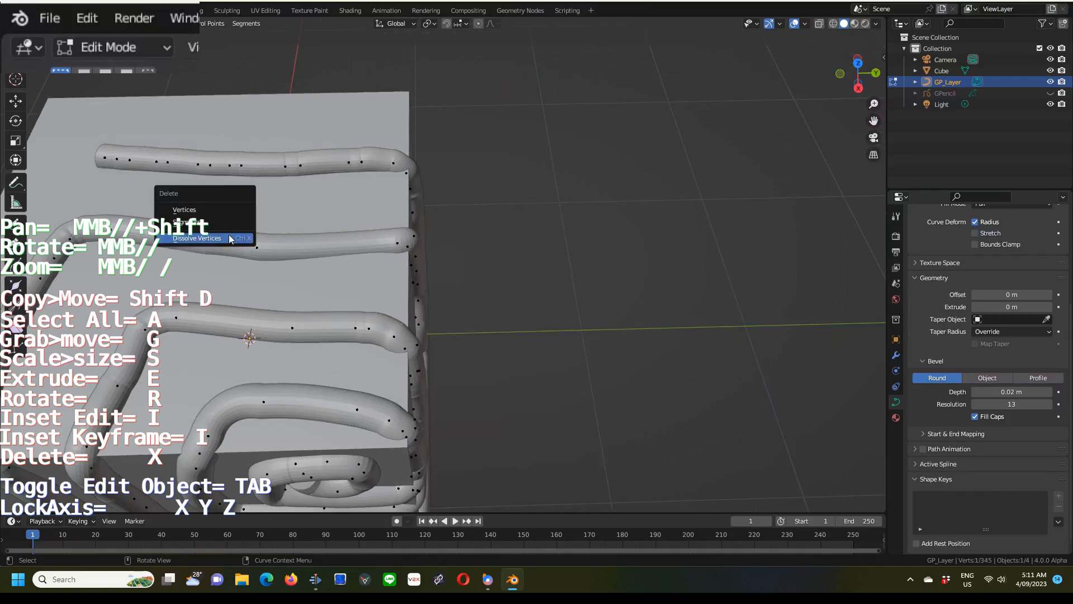
pyautogui.click(218, 238)
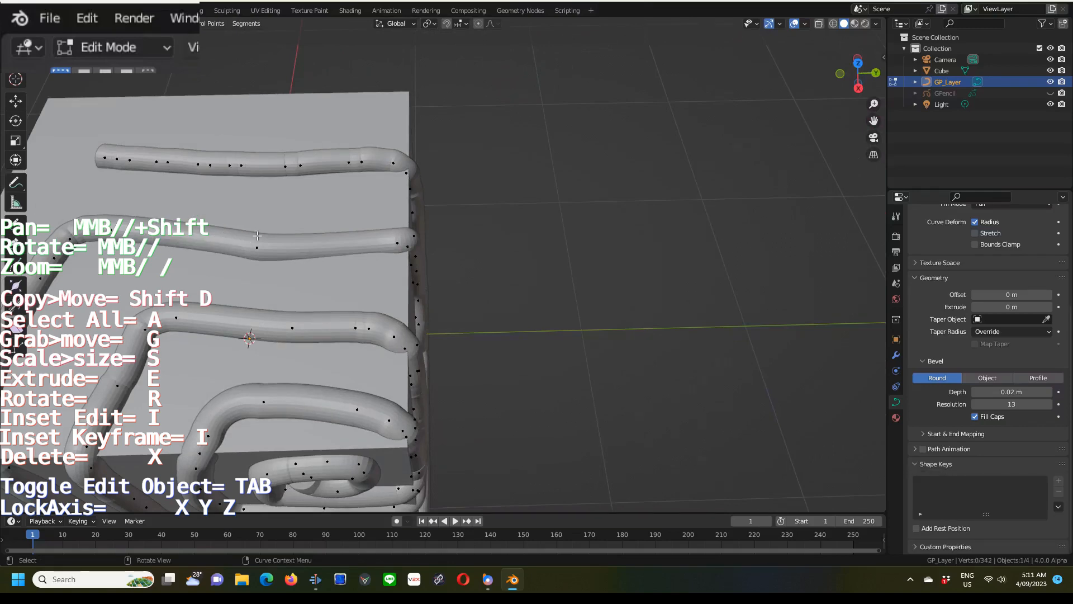
# Step: Dissolve the four control points next to the end point of the tube's free-end strand on the cube's top face, one by one
pyautogui.moveTo(257, 236); pyautogui.dragTo(244, 263, button='middle')
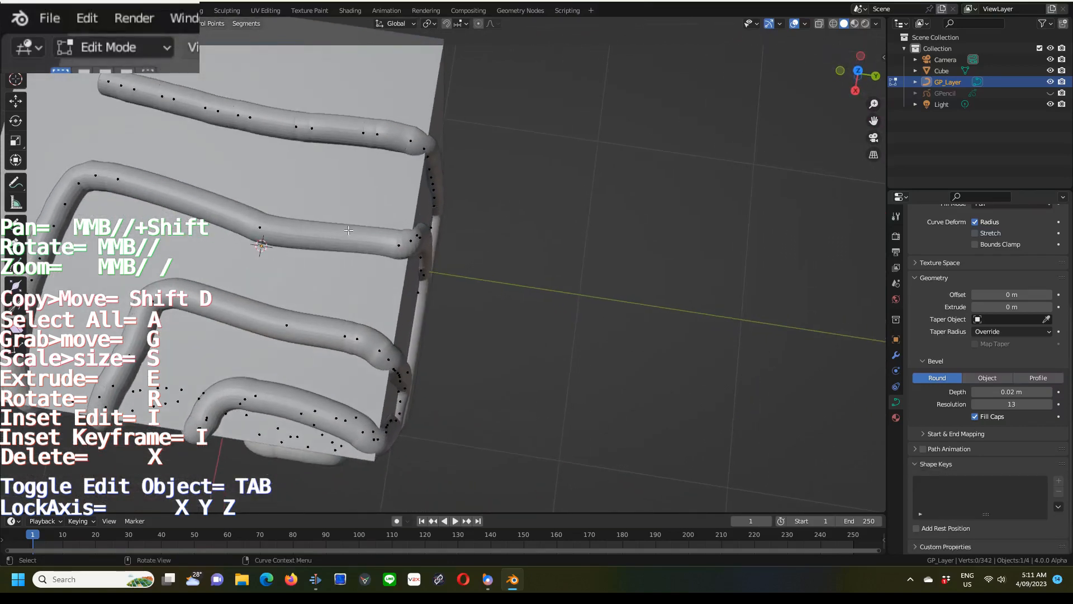
pyautogui.click(125, 88)
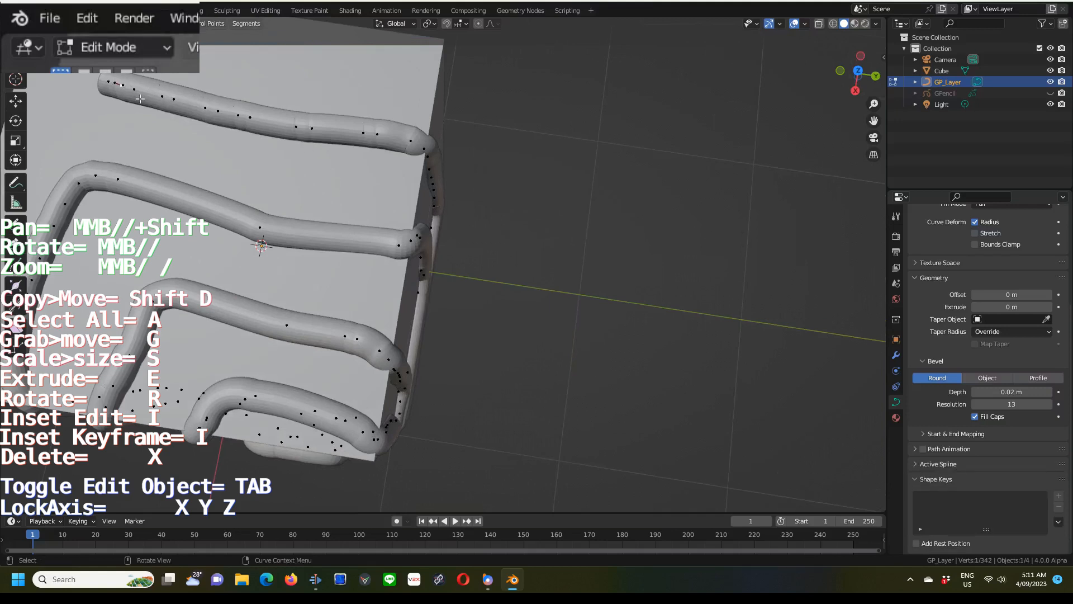
pyautogui.press('x')
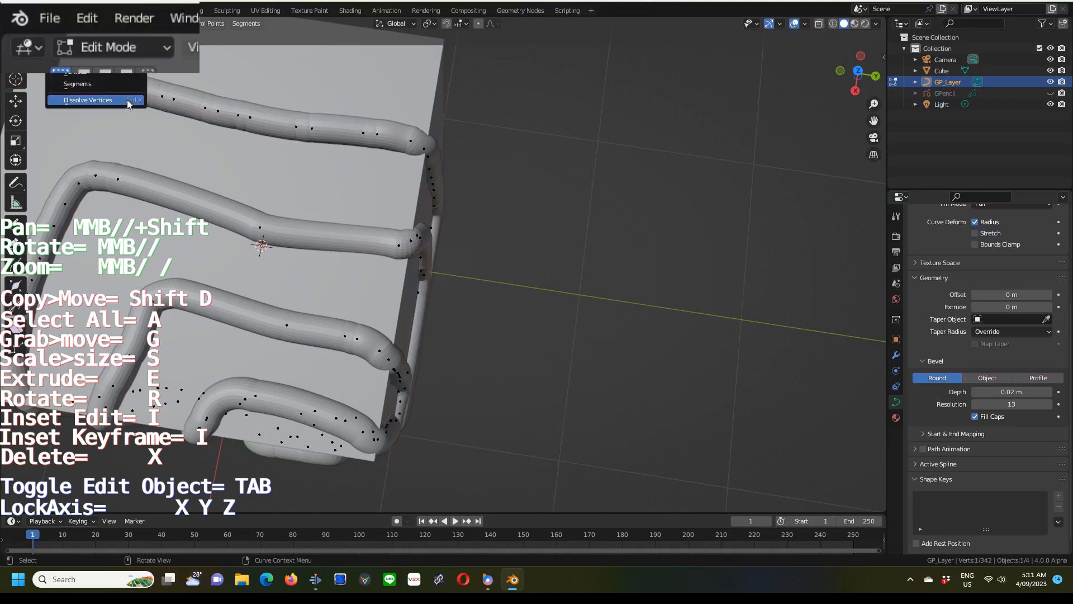
pyautogui.click(127, 101)
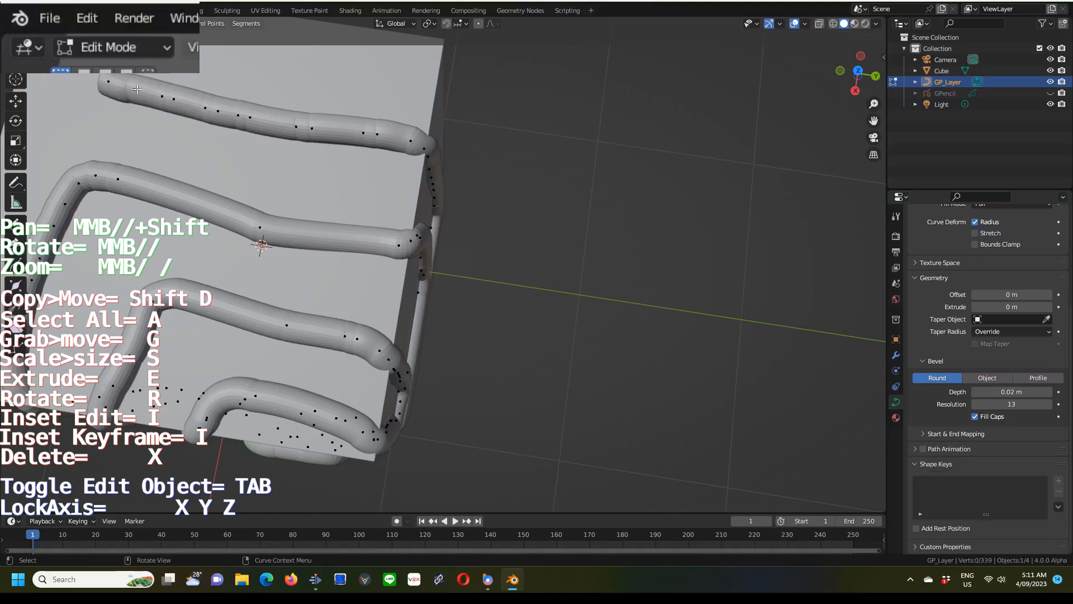
pyautogui.click(137, 90)
pyautogui.press('x')
pyautogui.click(139, 101)
pyautogui.click(159, 98)
pyautogui.press('x')
pyautogui.click(156, 103)
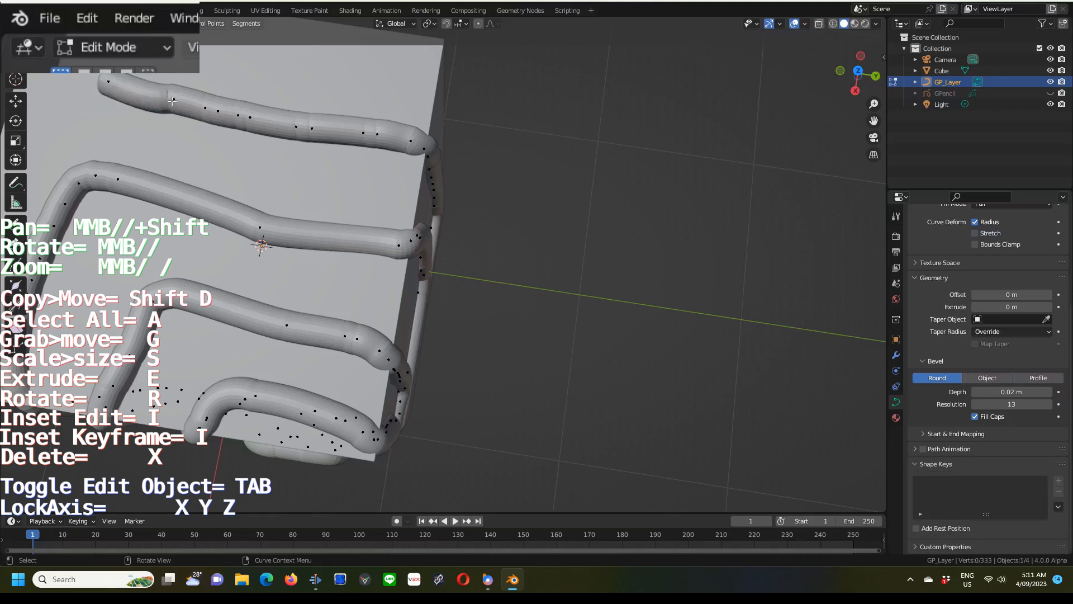
pyautogui.click(169, 108)
pyautogui.press('x')
pyautogui.click(170, 111)
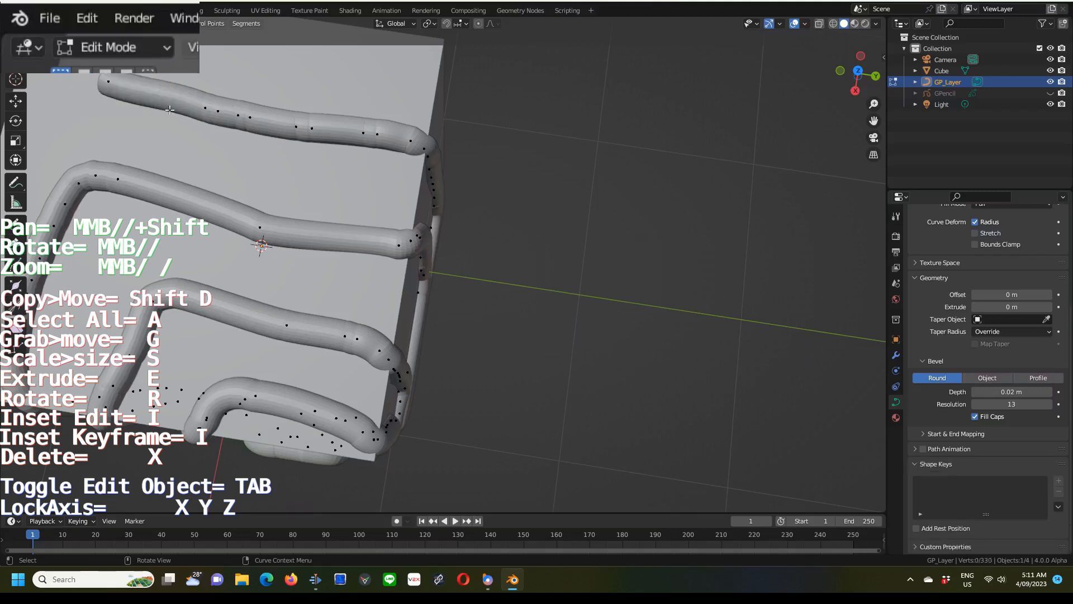
# Step: Dissolve four more control points one by one along the middle stretch of the free-end strand on the top face
pyautogui.click(203, 109)
pyautogui.press('x')
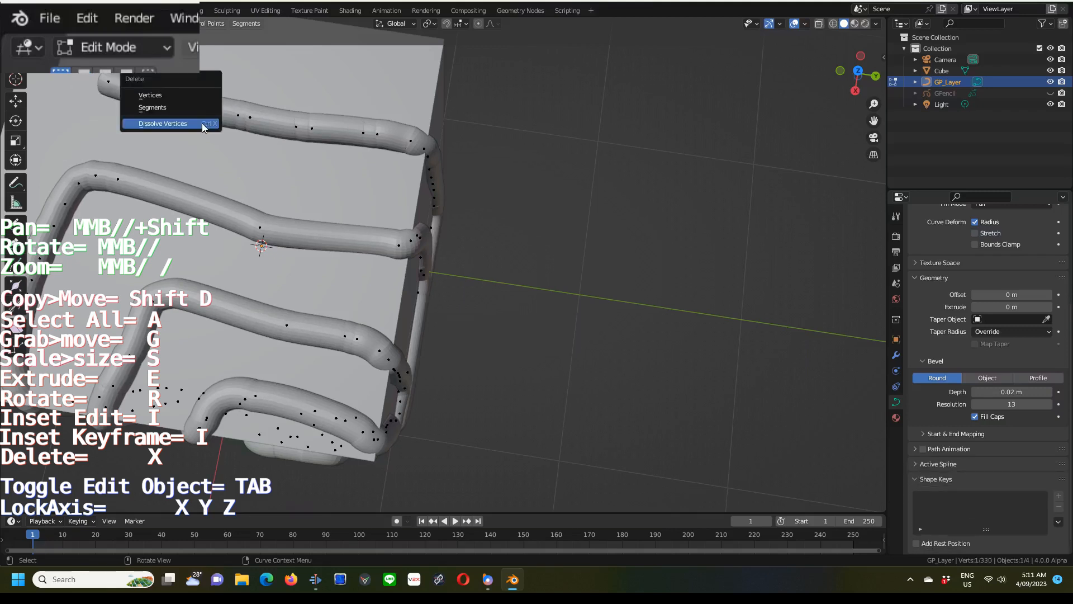
pyautogui.click(203, 123)
pyautogui.click(212, 115)
pyautogui.press('x')
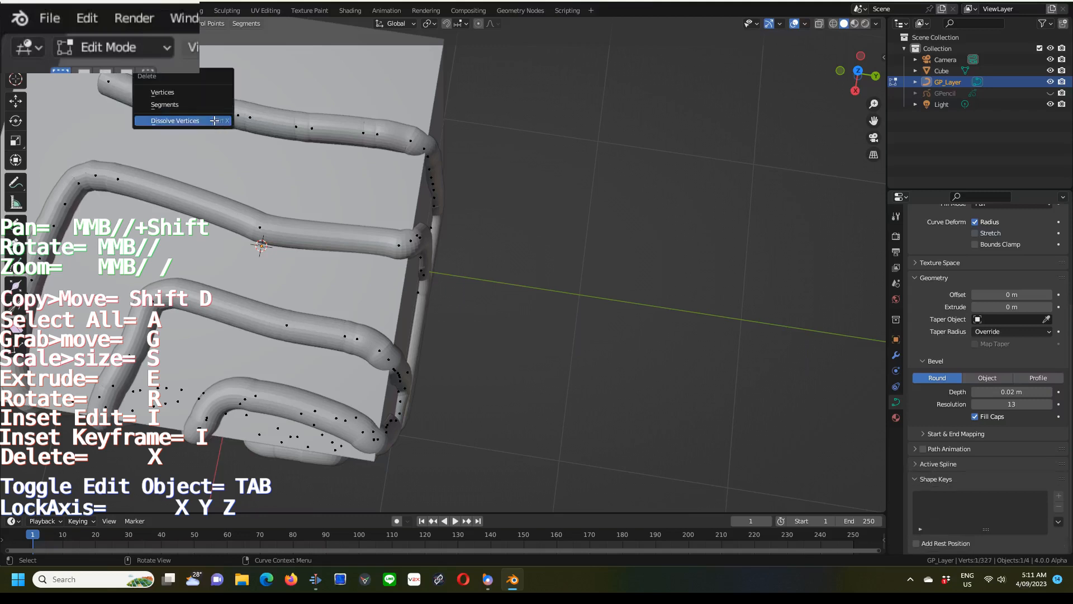
pyautogui.click(214, 121)
pyautogui.click(233, 119)
pyautogui.press('x')
pyautogui.click(232, 129)
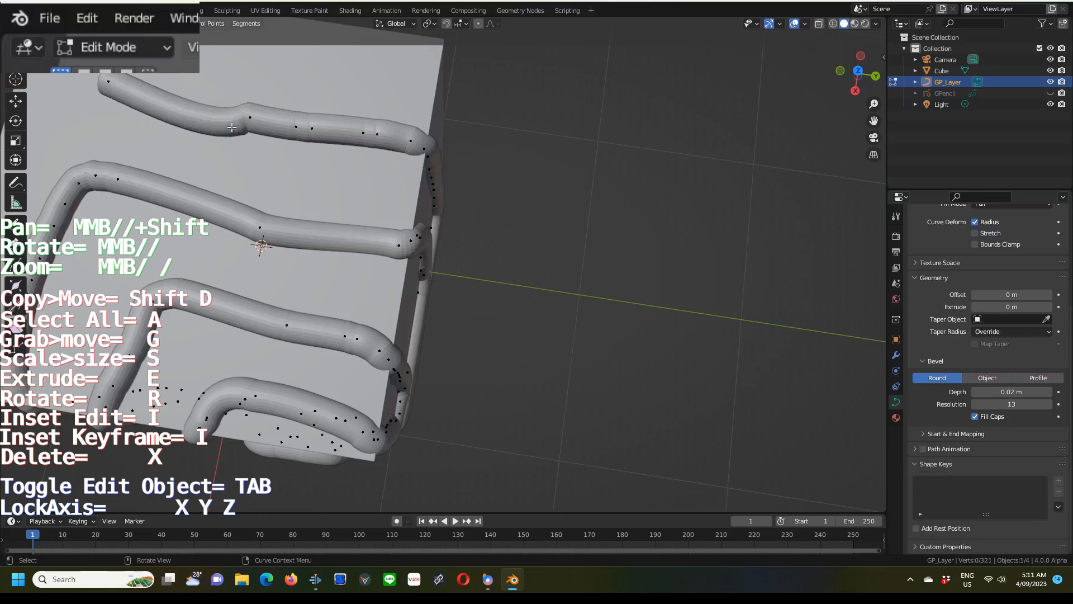
pyautogui.click(257, 124)
pyautogui.press('x')
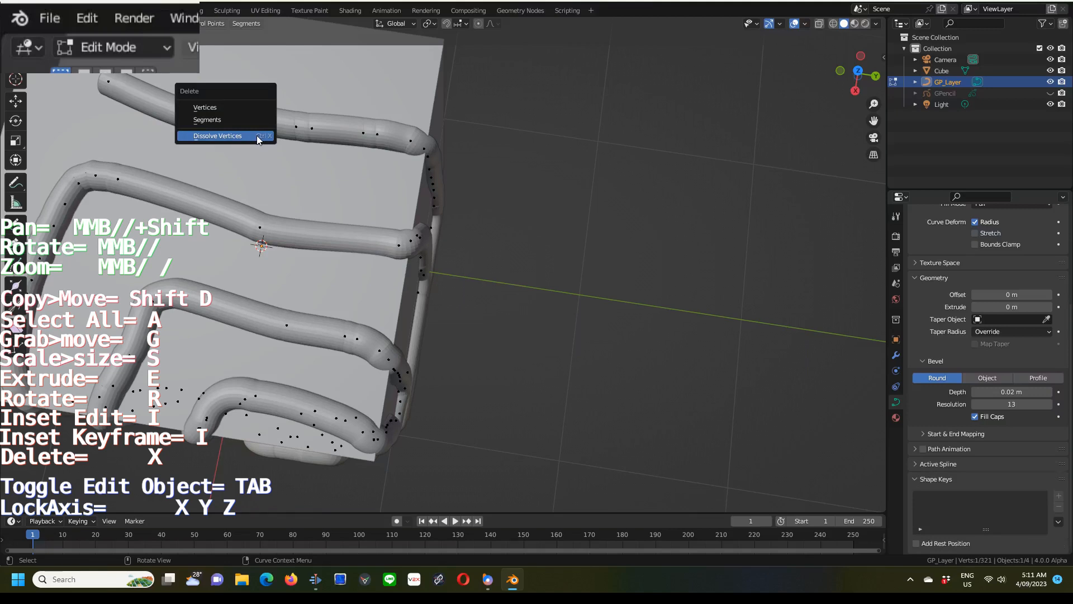
pyautogui.click(257, 135)
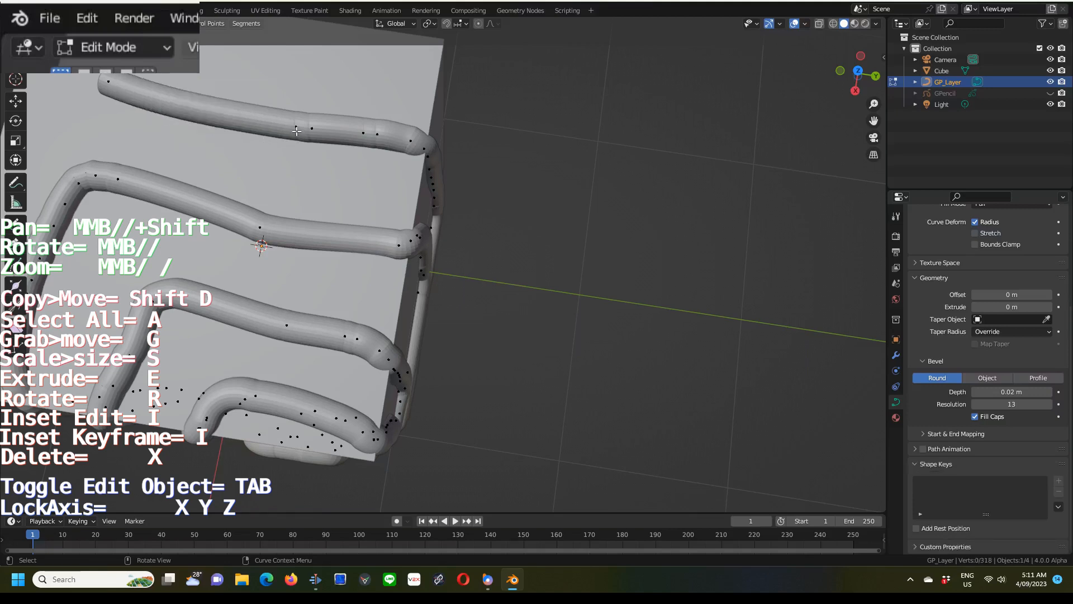
# Step: Dissolve the pair of close control points beyond the middle of the free-end strand, towards the cube's edge
pyautogui.click(296, 131)
pyautogui.press('x')
pyautogui.click(296, 140)
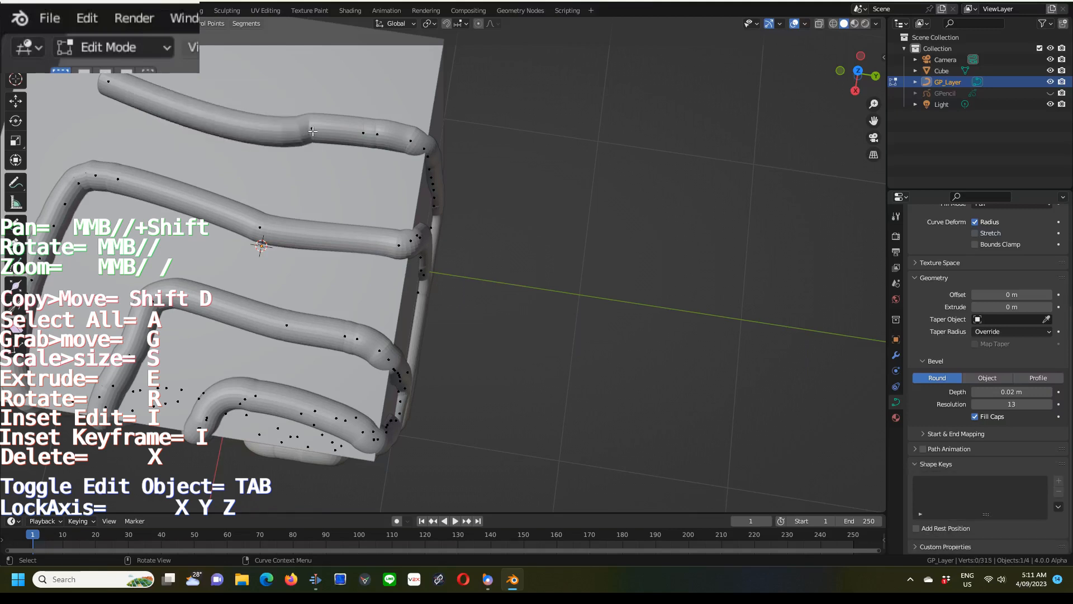
pyautogui.click(312, 132)
pyautogui.press('x')
pyautogui.click(330, 146)
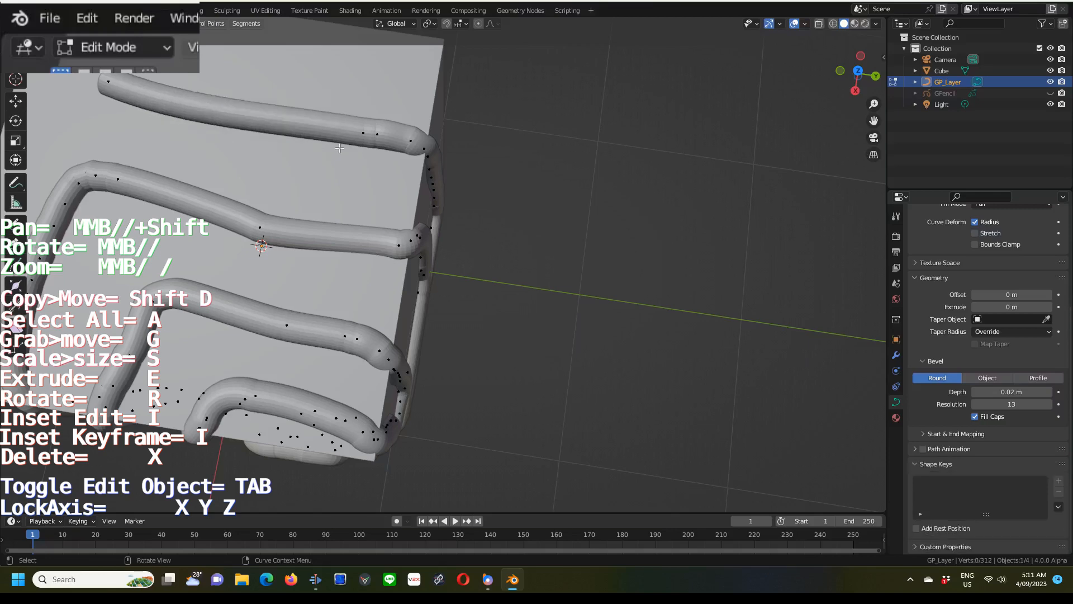
# Step: Set the curve's round bevel depth to 0.03 m and check the thicker tube from around the cube
pyautogui.moveTo(310, 168); pyautogui.dragTo(392, 151, button='middle')
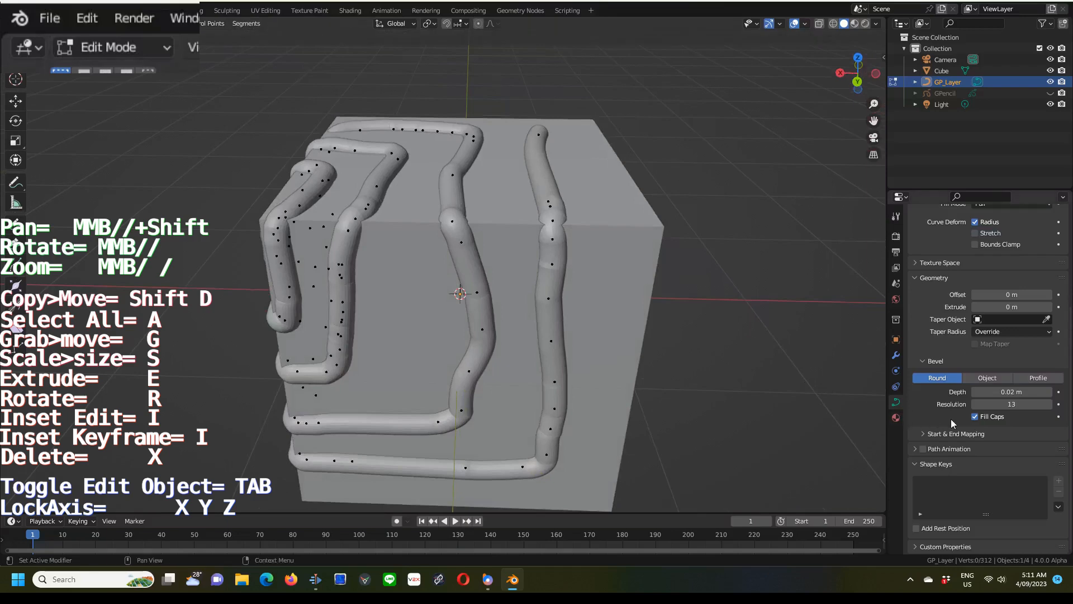
pyautogui.click(1050, 395)
pyautogui.moveTo(748, 364); pyautogui.dragTo(707, 355, button='middle')
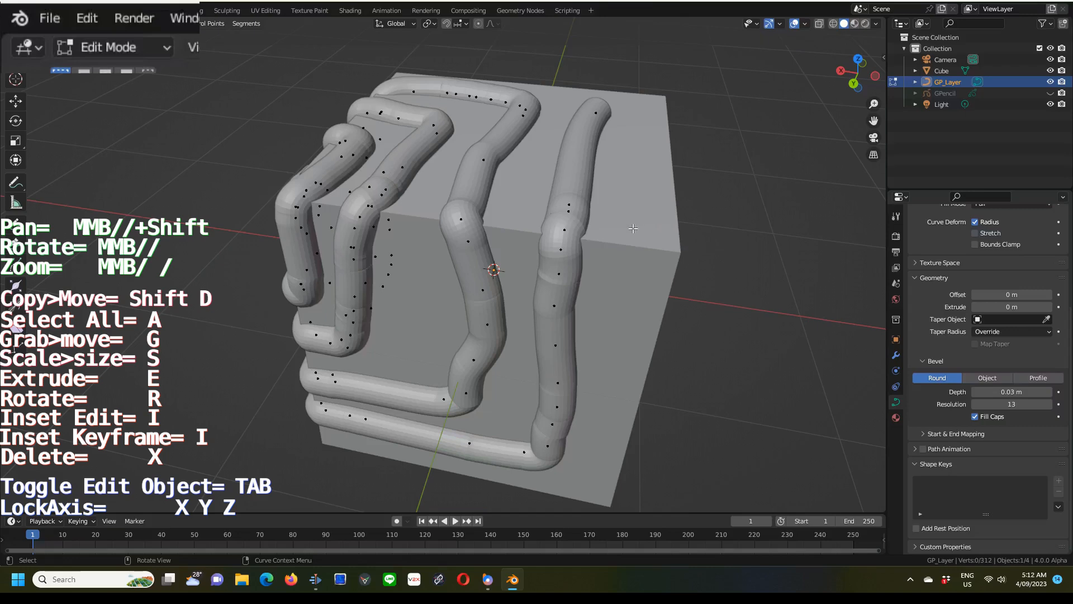
pyautogui.scroll(-4, 633, 228)
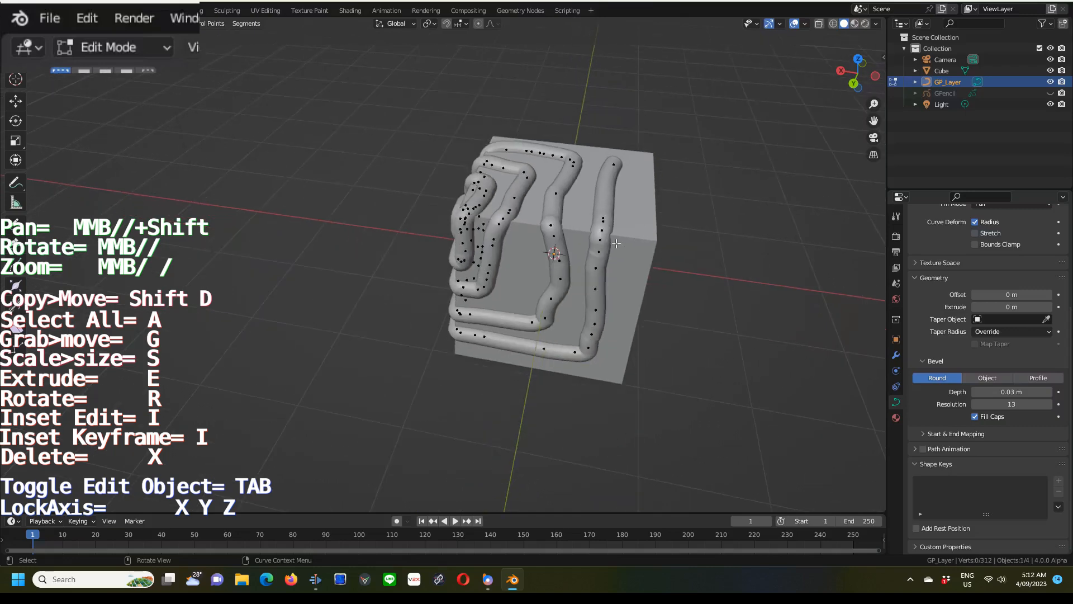
pyautogui.moveTo(616, 244); pyautogui.dragTo(671, 233, button='middle')
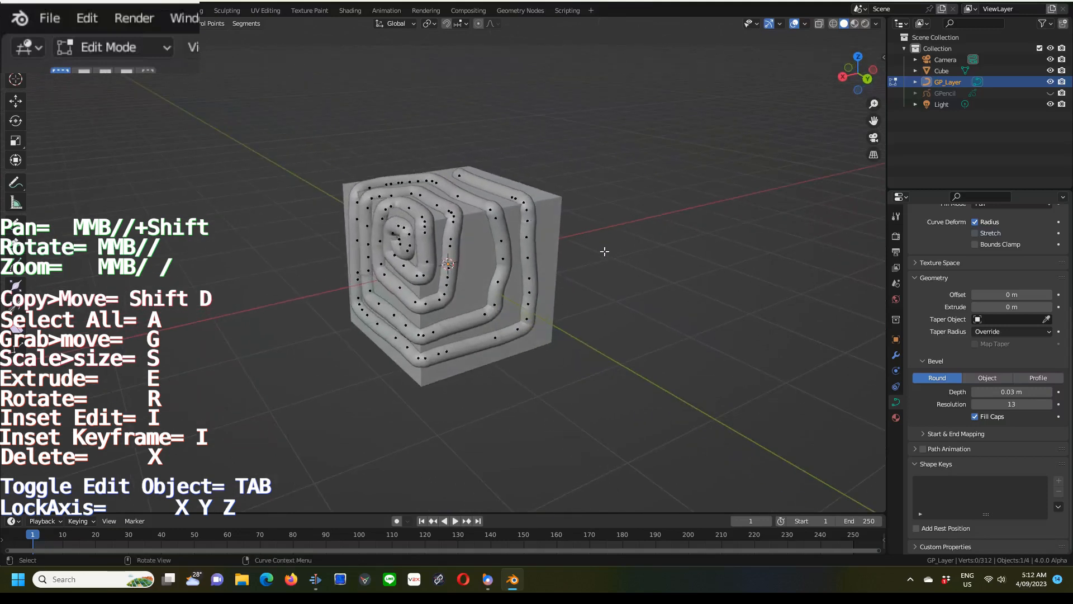